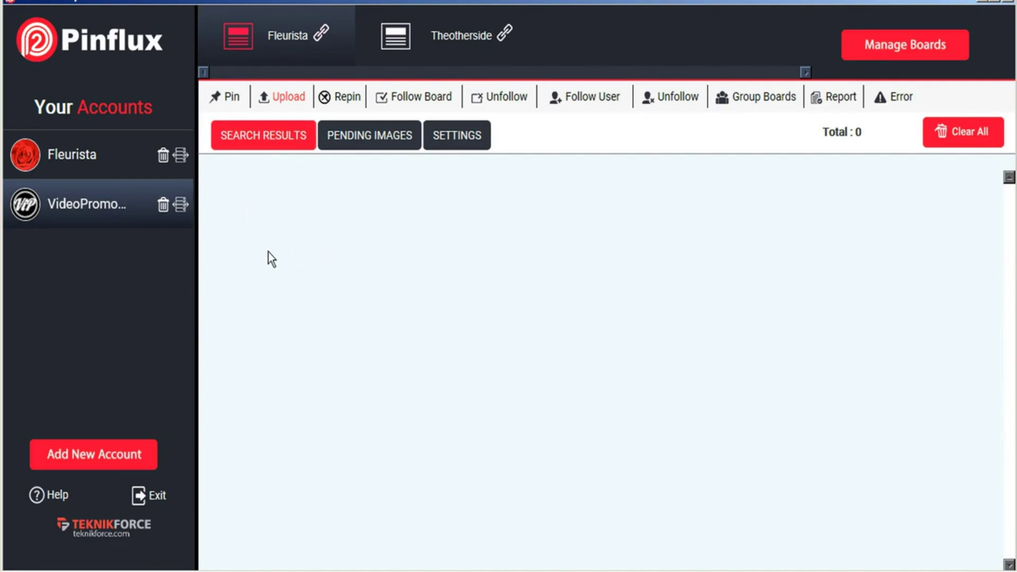
Step: Review the pin search results, then the pinning, upload and repin settings
left_click(224, 98)
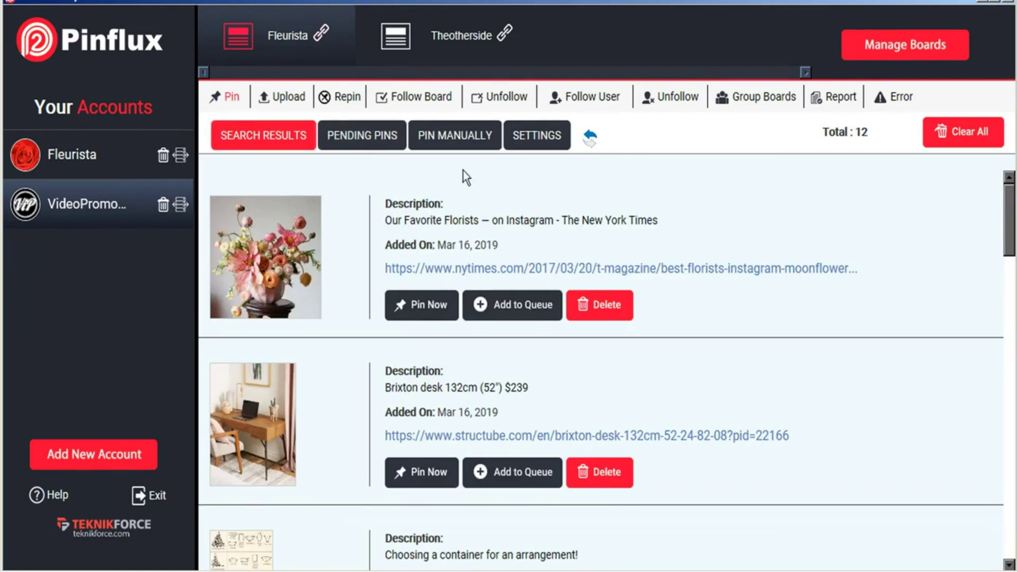
left_click(539, 144)
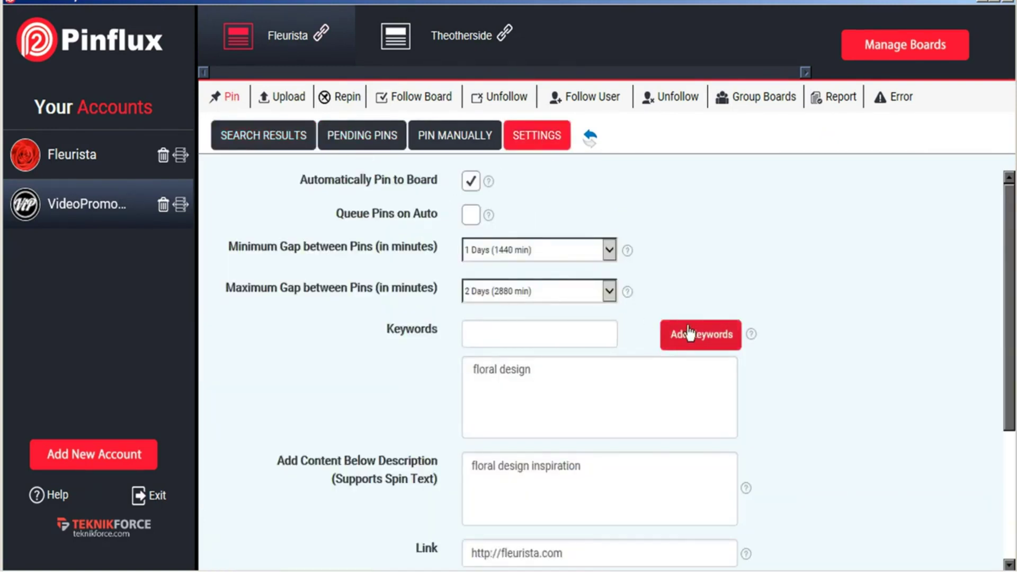
left_click(287, 98)
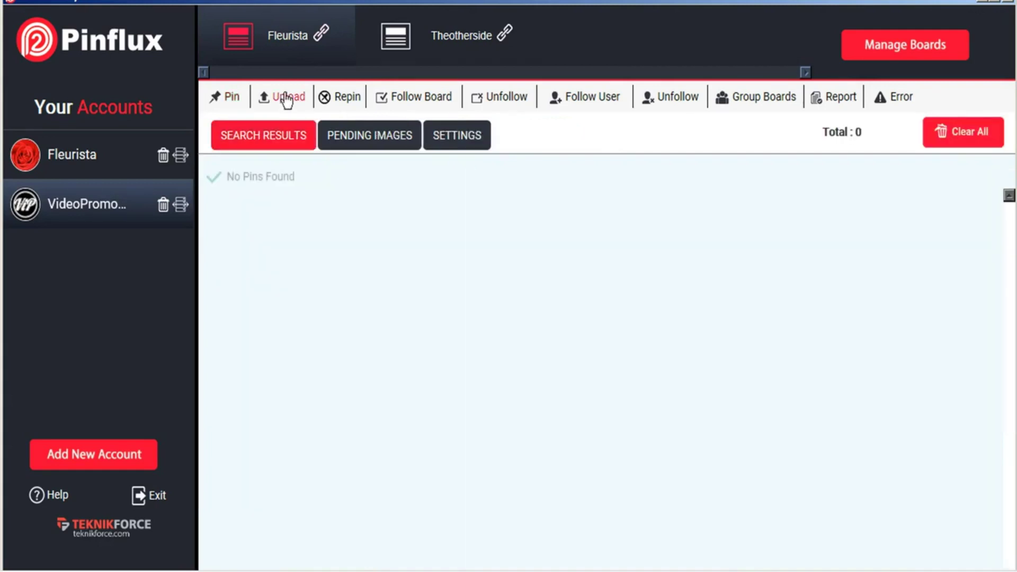
left_click(456, 136)
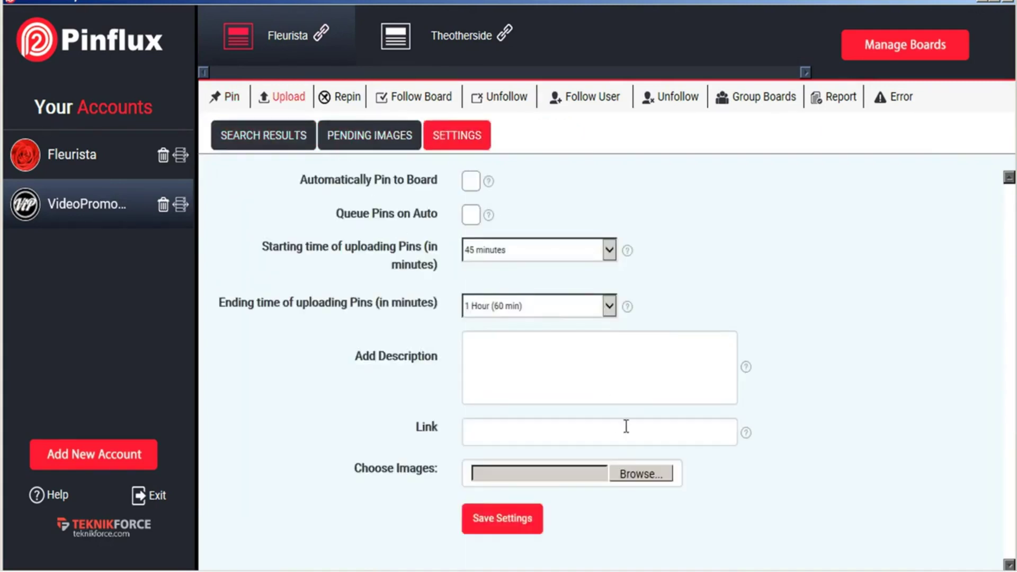
left_click(341, 101)
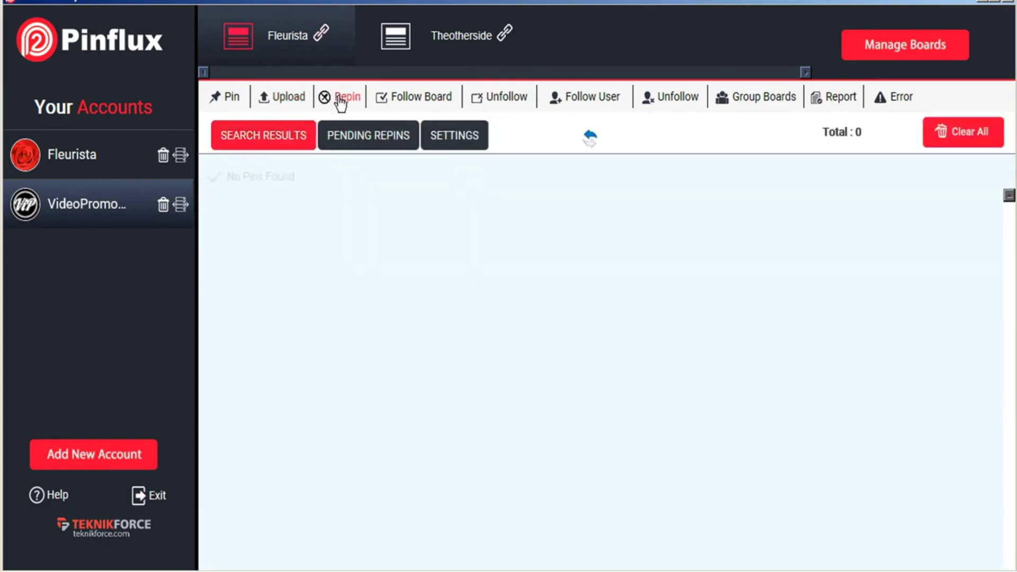
left_click(461, 138)
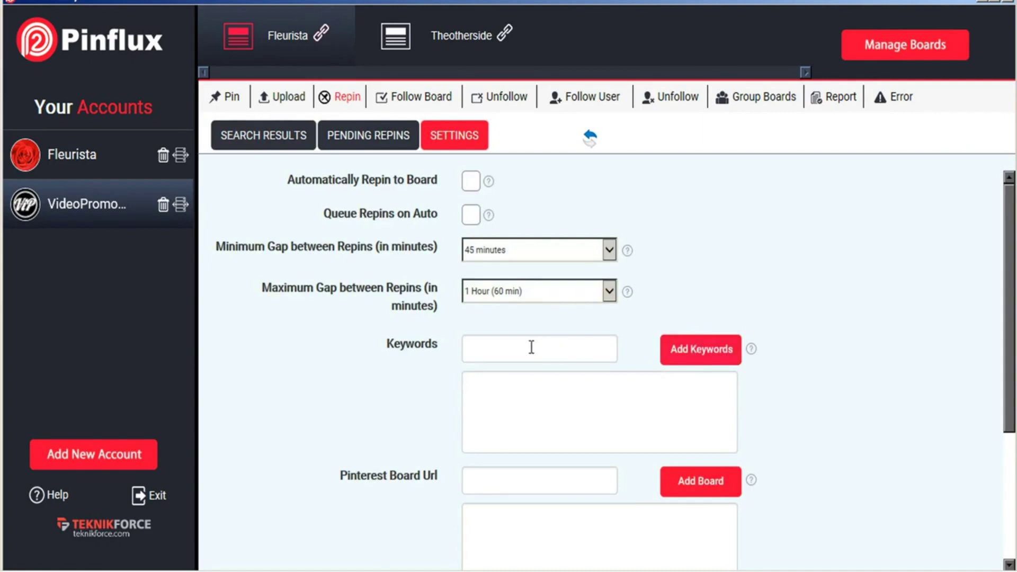
Step: Review the board-following, board-unfollowing, user-following and auto-unfollow settings
left_click(427, 98)
left_click(558, 151)
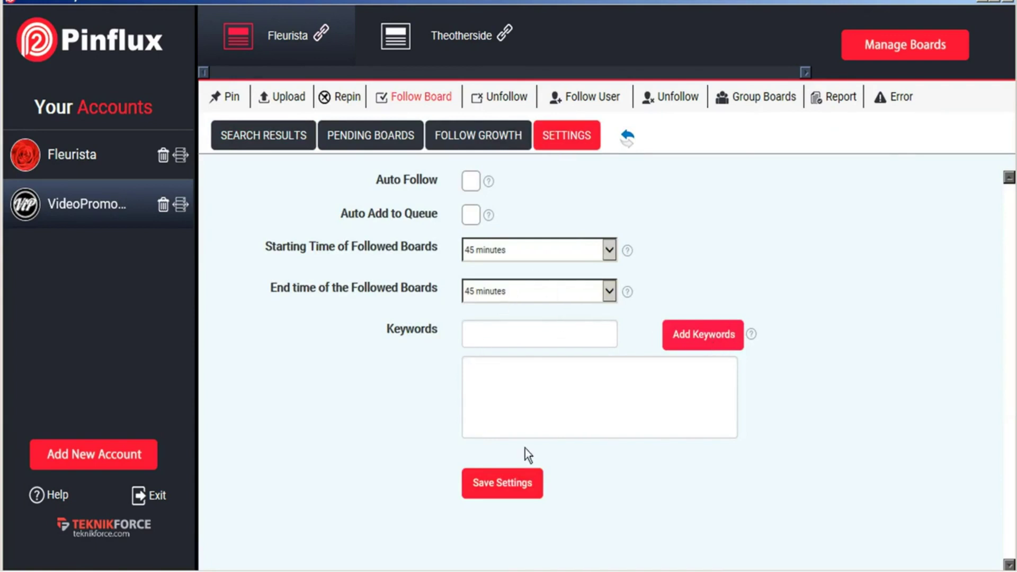
left_click(506, 97)
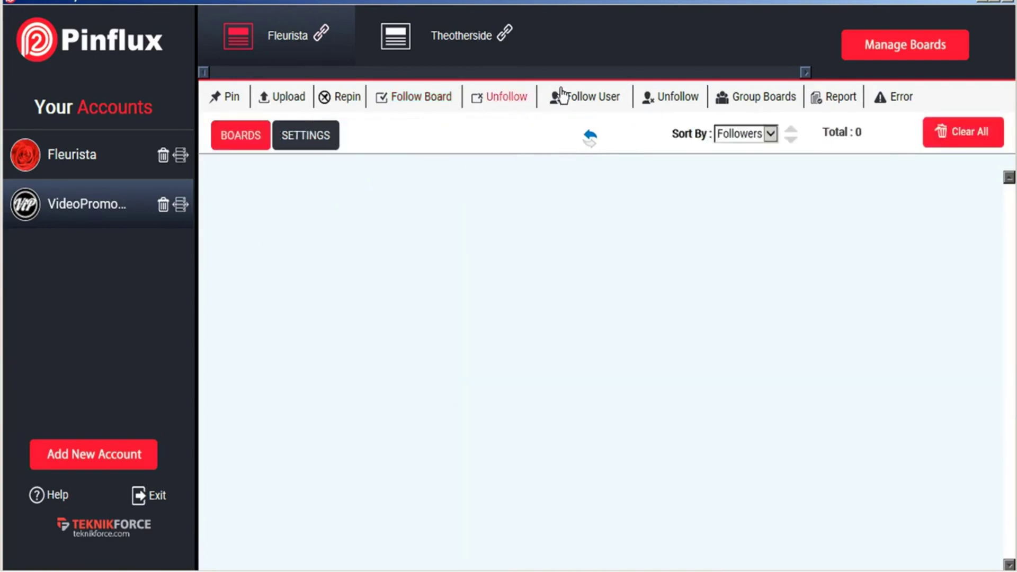
left_click(583, 100)
left_click(564, 139)
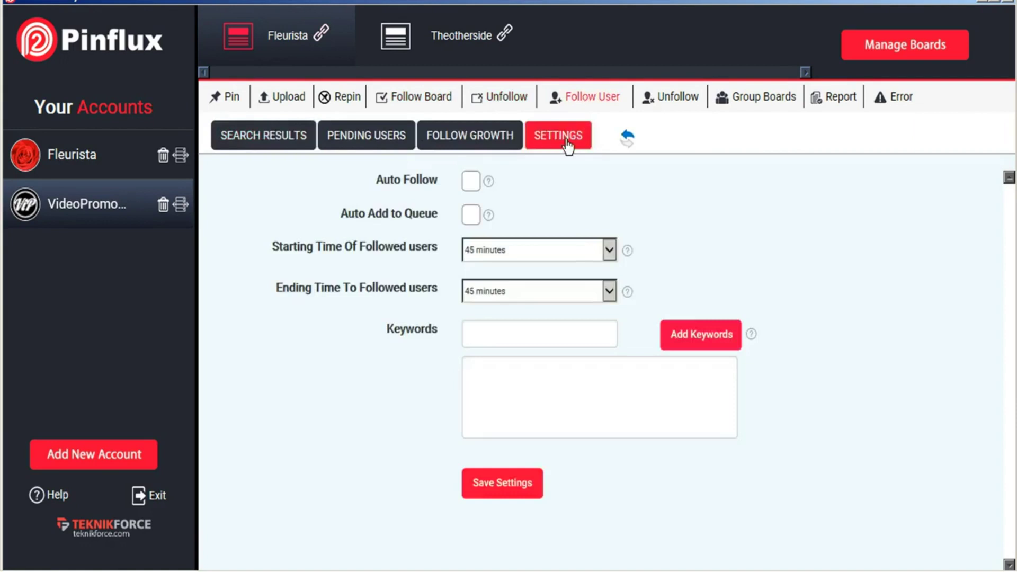
left_click(666, 98)
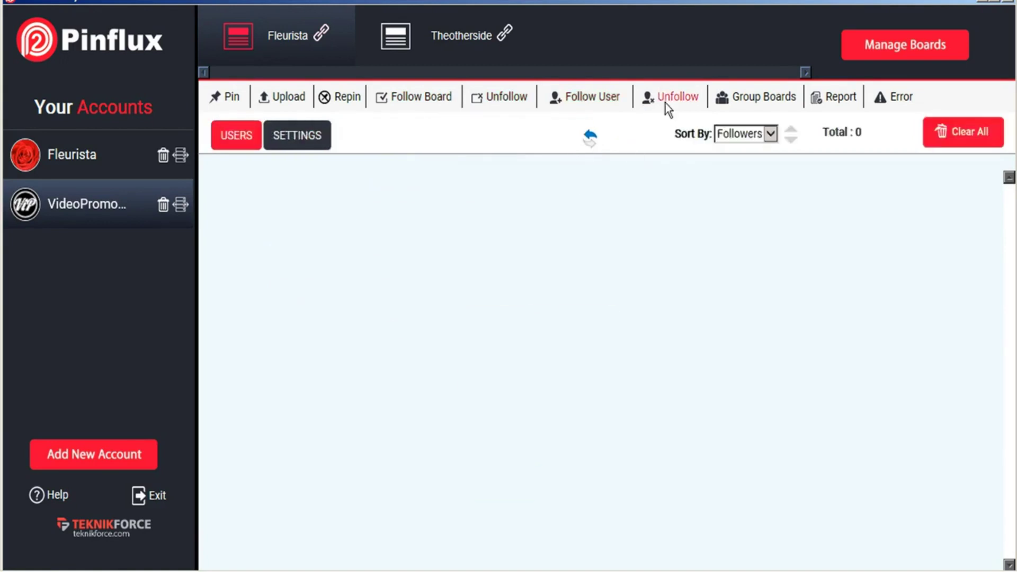
left_click(290, 137)
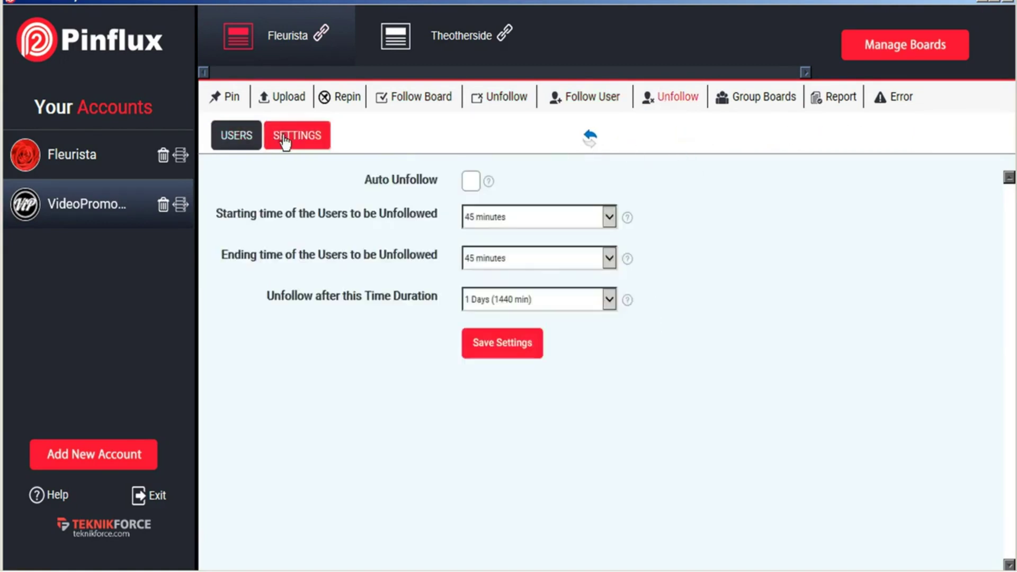
Step: Browse the group board categories, then check the one-task report and the empty error log
left_click(776, 102)
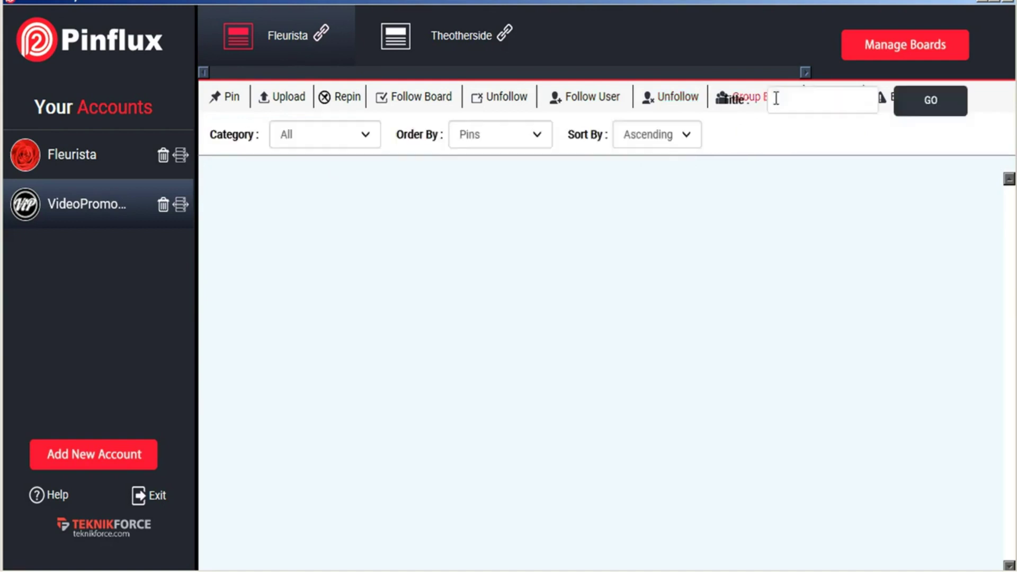
left_click(366, 142)
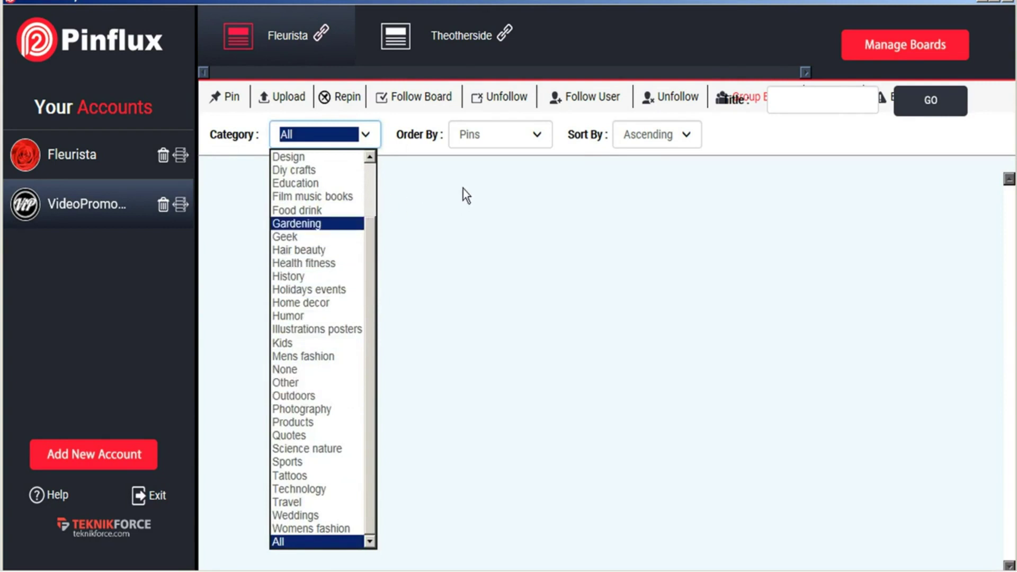
left_click(676, 101)
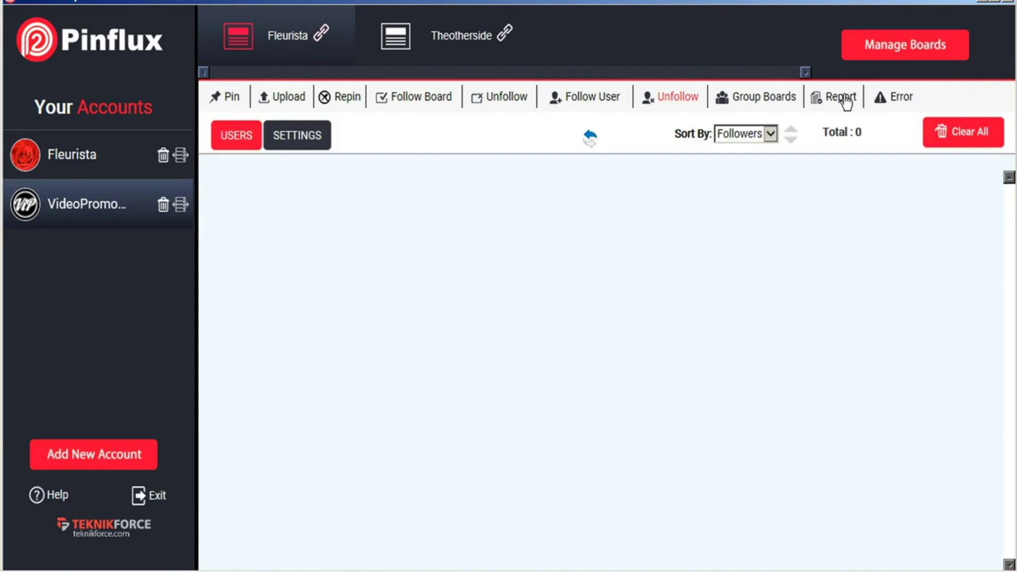
left_click(839, 98)
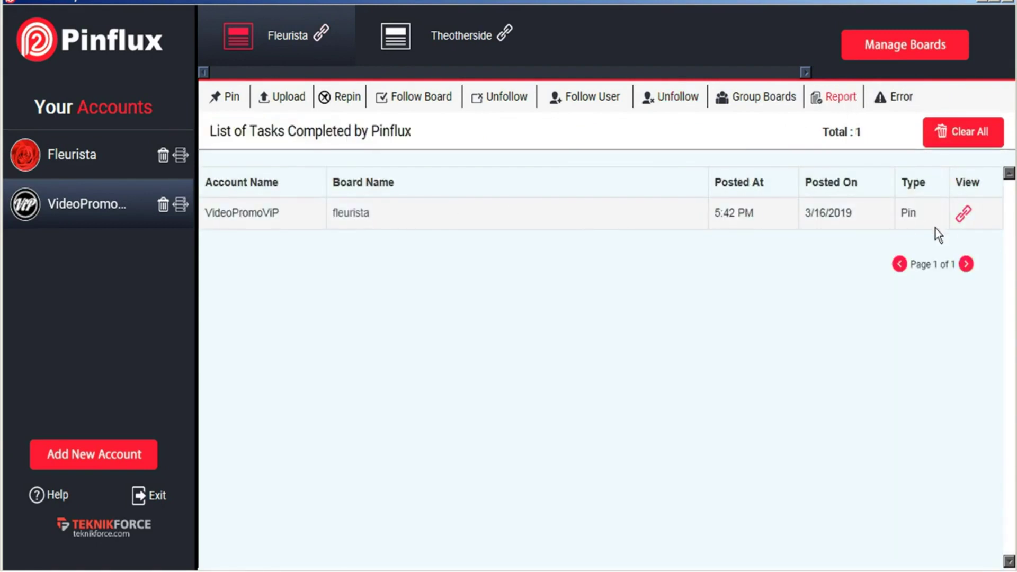
left_click(899, 100)
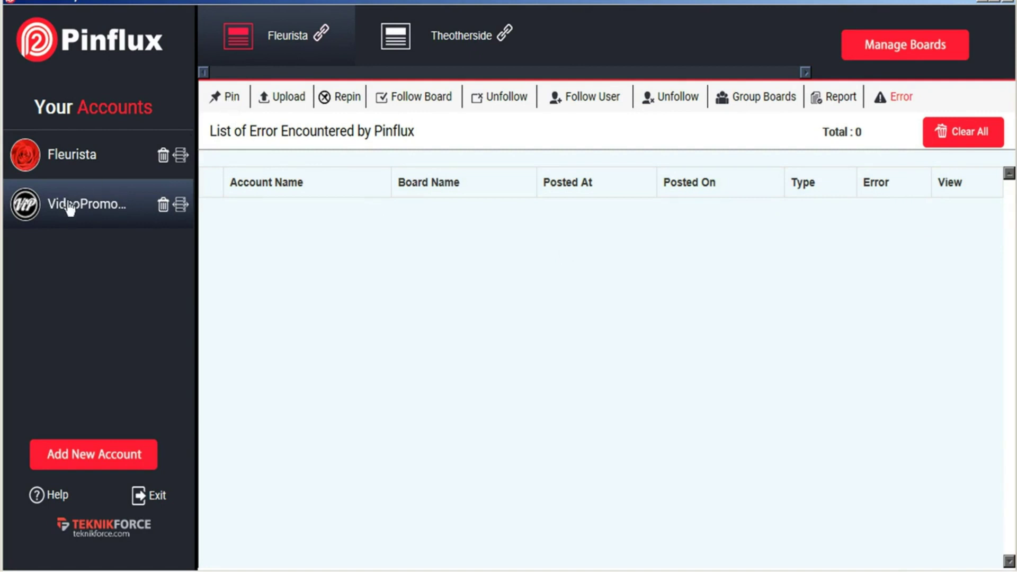
left_click(88, 459)
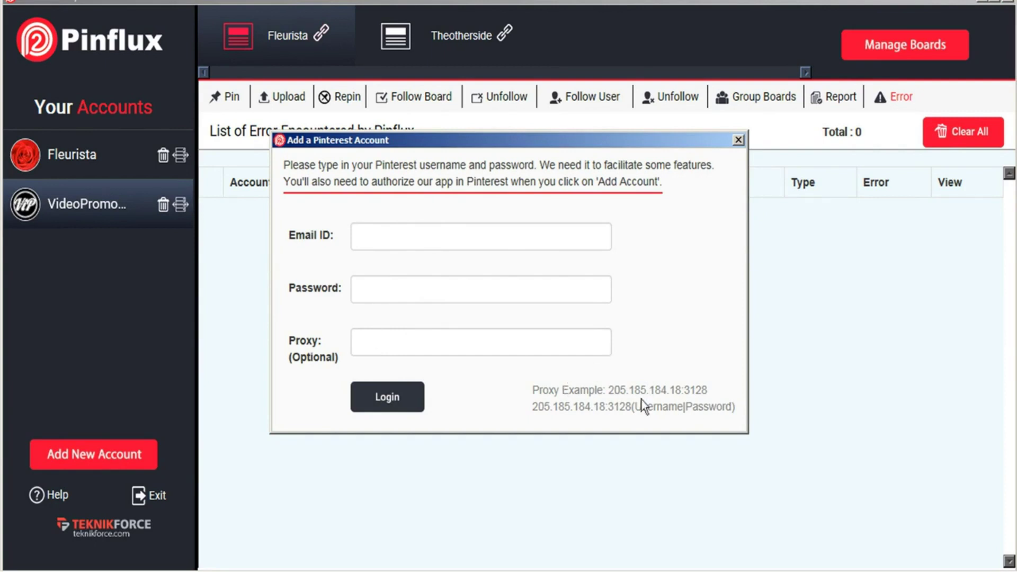
left_click(737, 140)
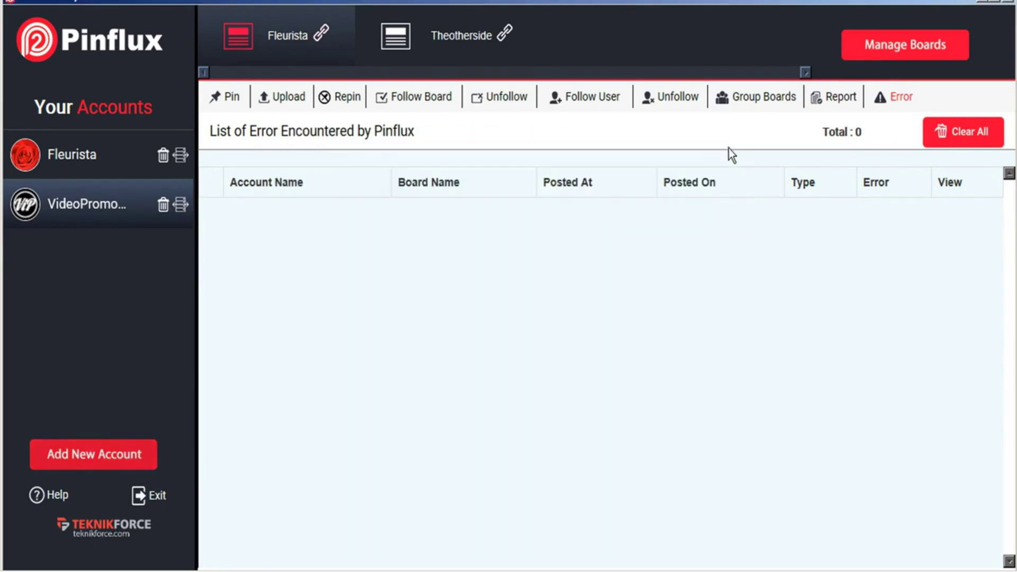
Step: Switch to the VideoPromo account and confirm boards fleurista and theotherside are checked
left_click(88, 153)
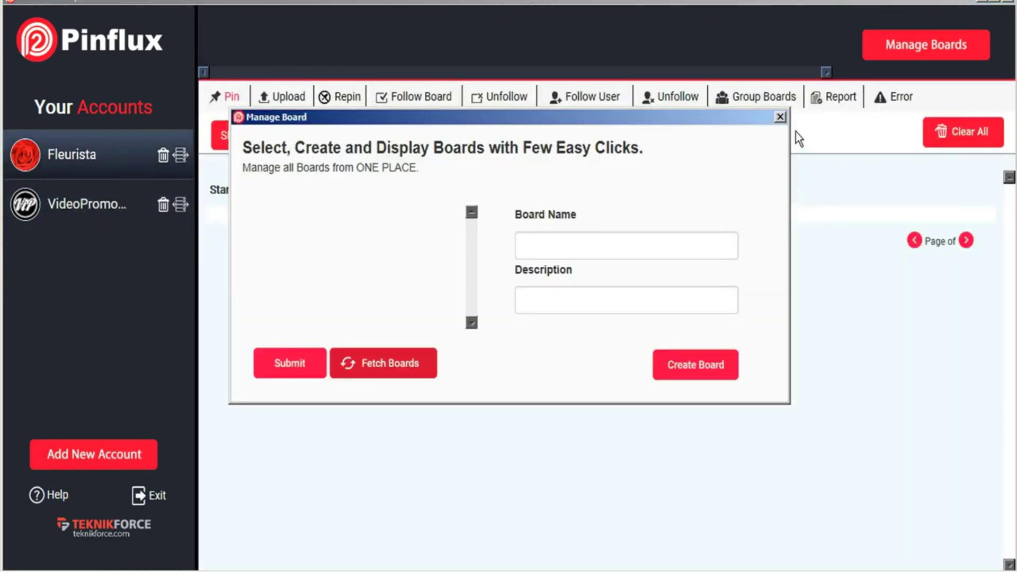
left_click(779, 118)
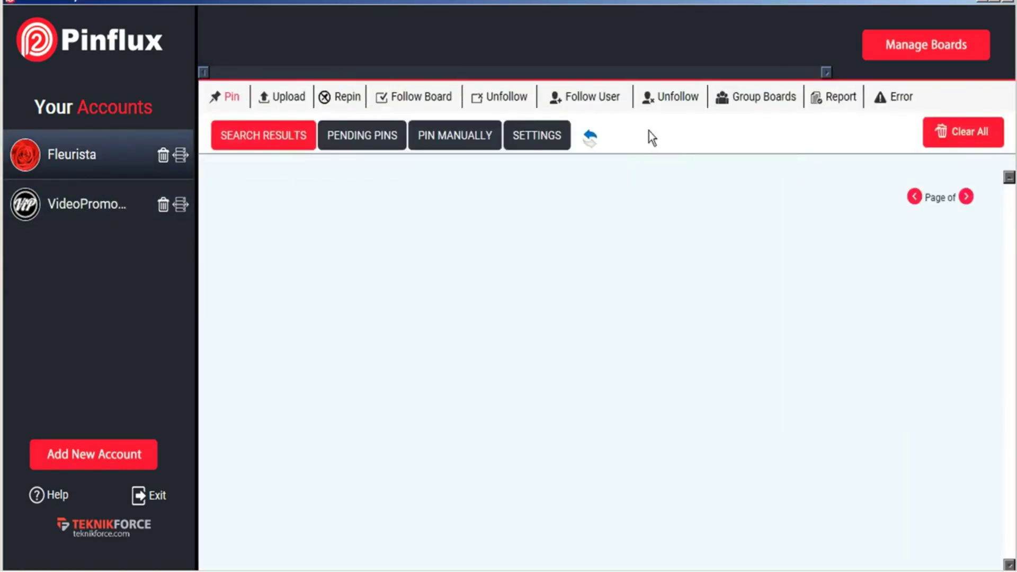
left_click(97, 209)
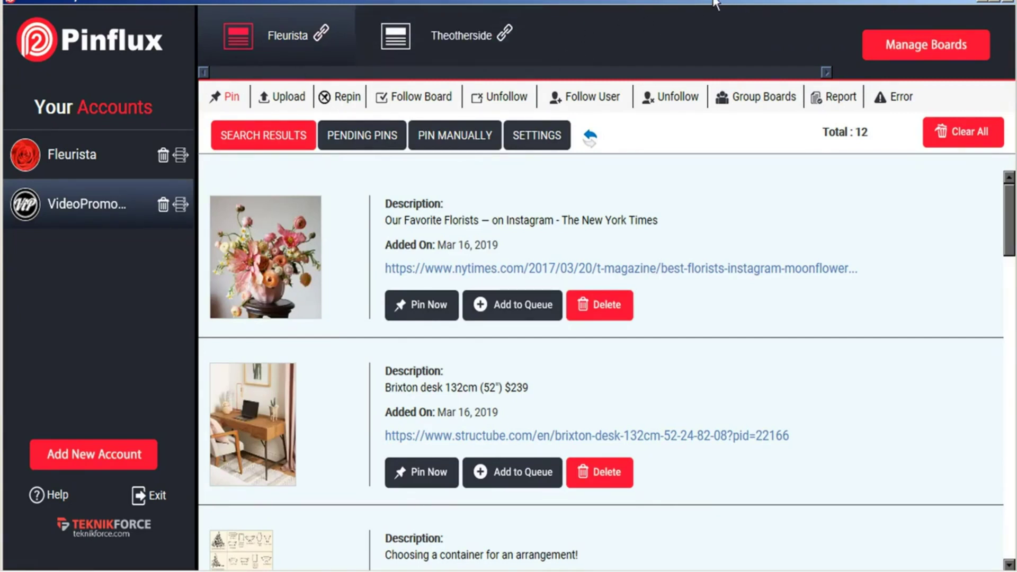
left_click(904, 36)
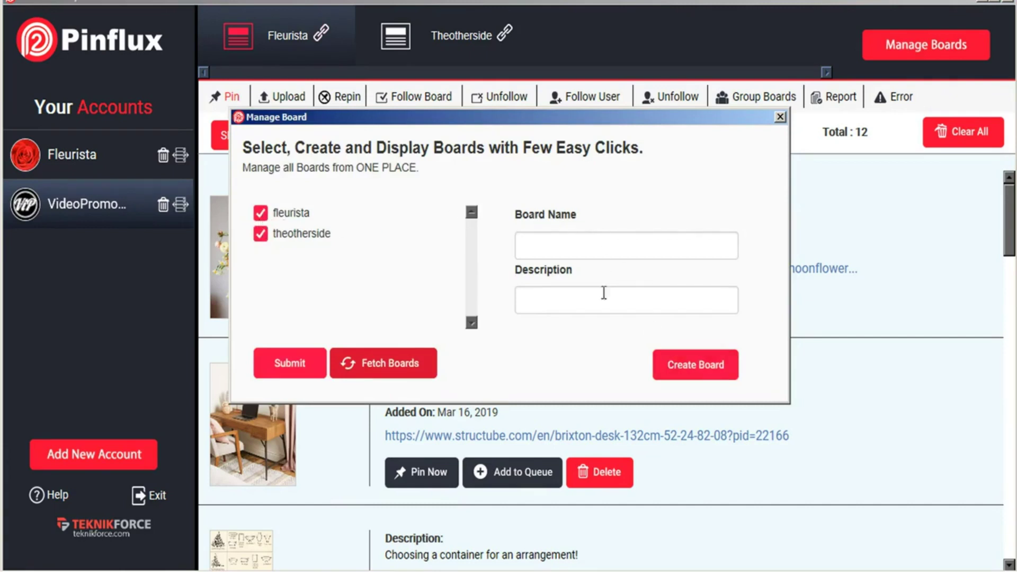
left_click(780, 116)
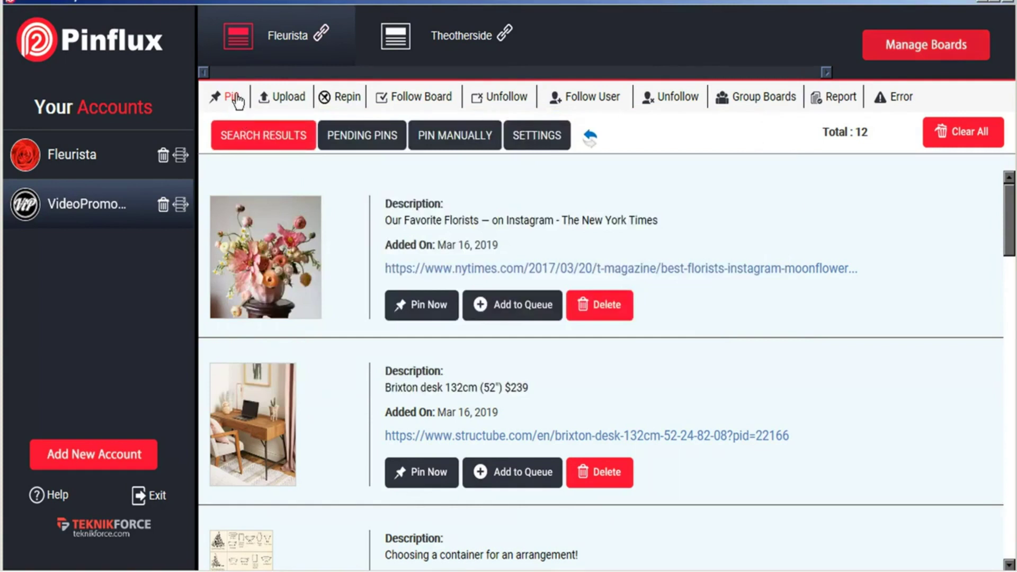
Step: In the Pin settings, look over the Keywords field and keep the minimum gap at 1 Days
left_click(553, 141)
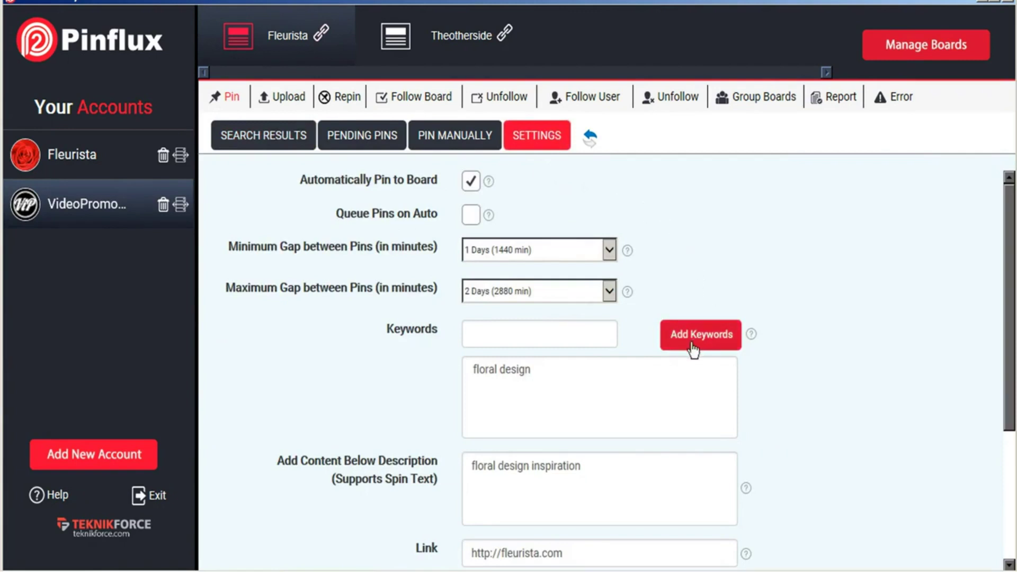
left_click(529, 336)
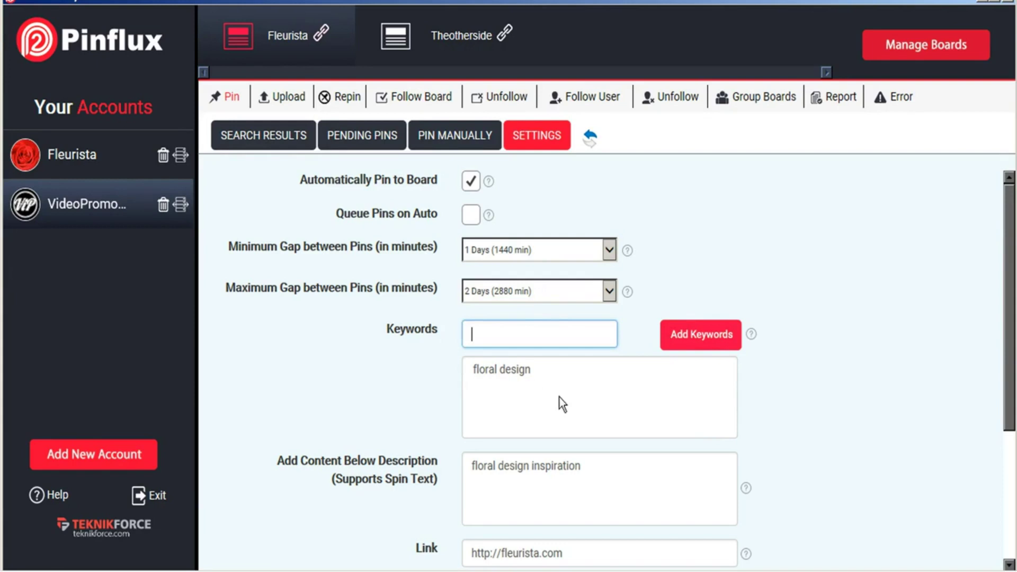
left_click(789, 354)
scroll(787, 351, "down", 1)
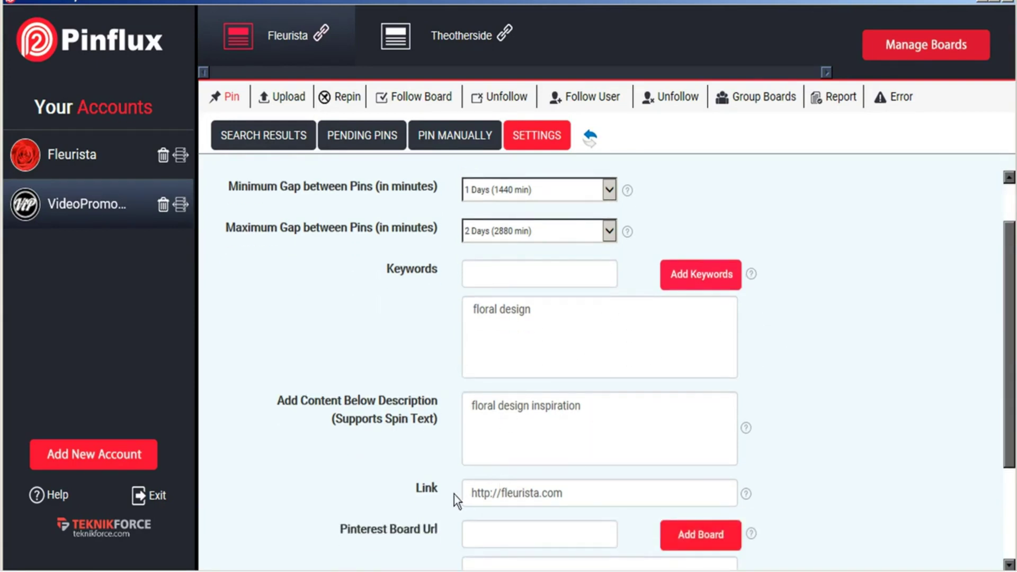
scroll(591, 495, "down", 1)
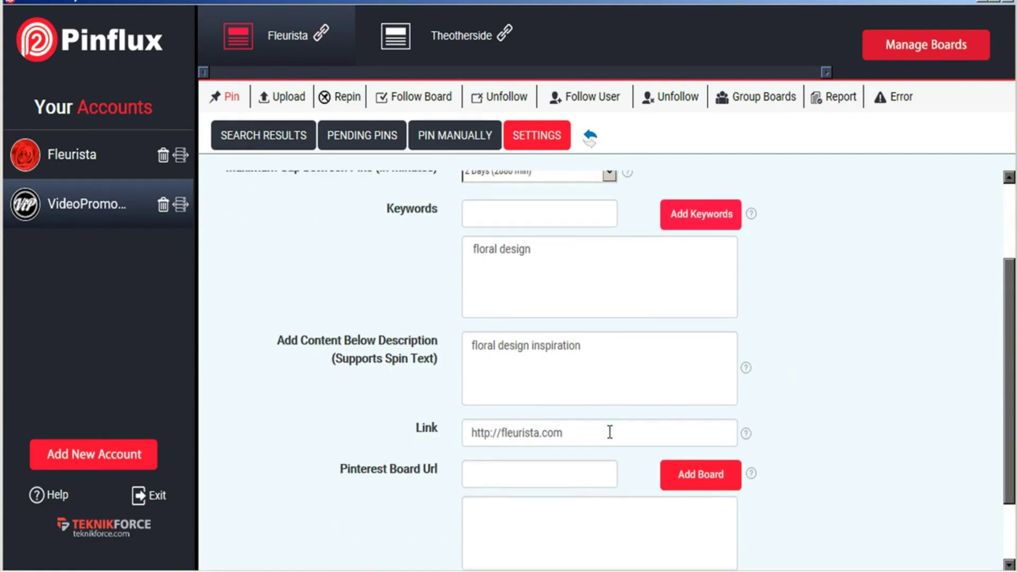
scroll(578, 435, "down", 1)
scroll(588, 419, "up", 3)
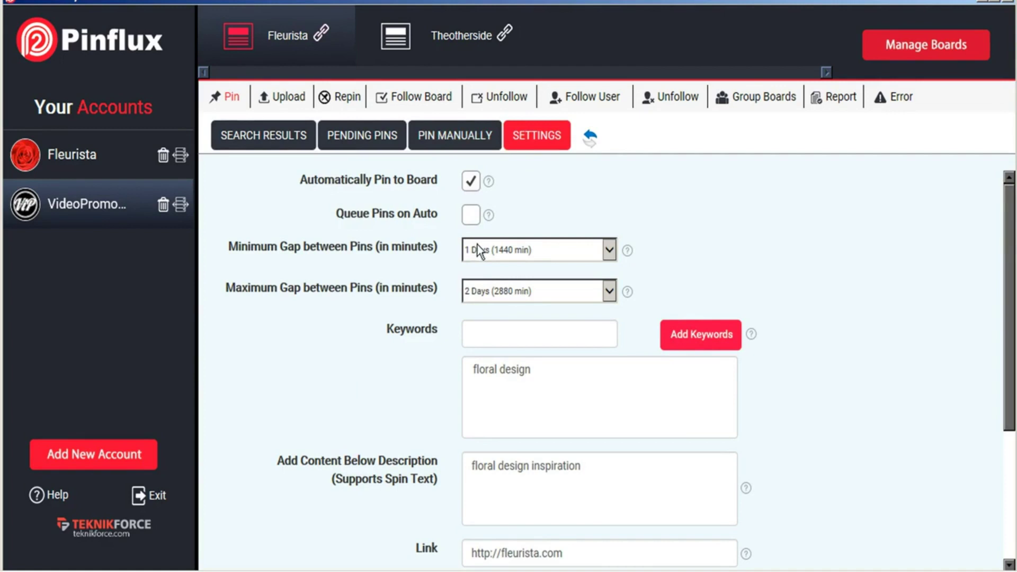
left_click(609, 250)
left_click(609, 250)
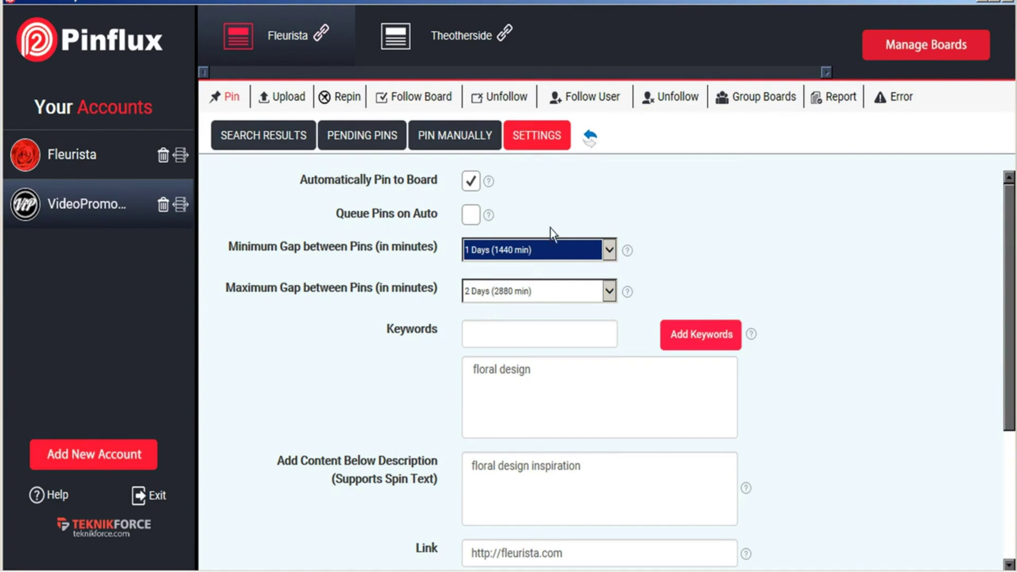
Step: Pin the florists and Brixton desk results now, and queue two more including Daisies
left_click(271, 137)
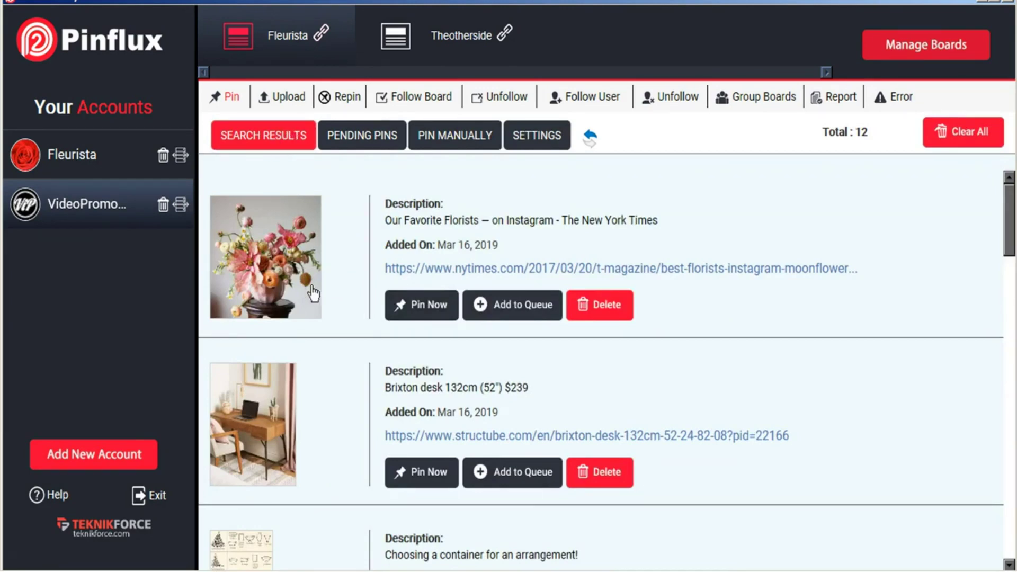
scroll(313, 292, "down", 7)
scroll(312, 292, "up", 7)
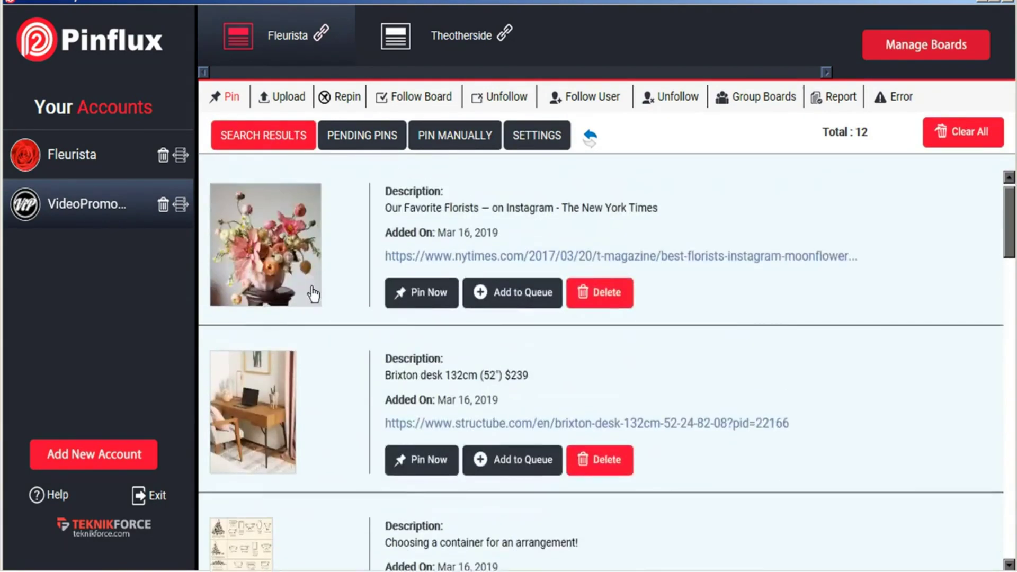
scroll(313, 292, "up", 1)
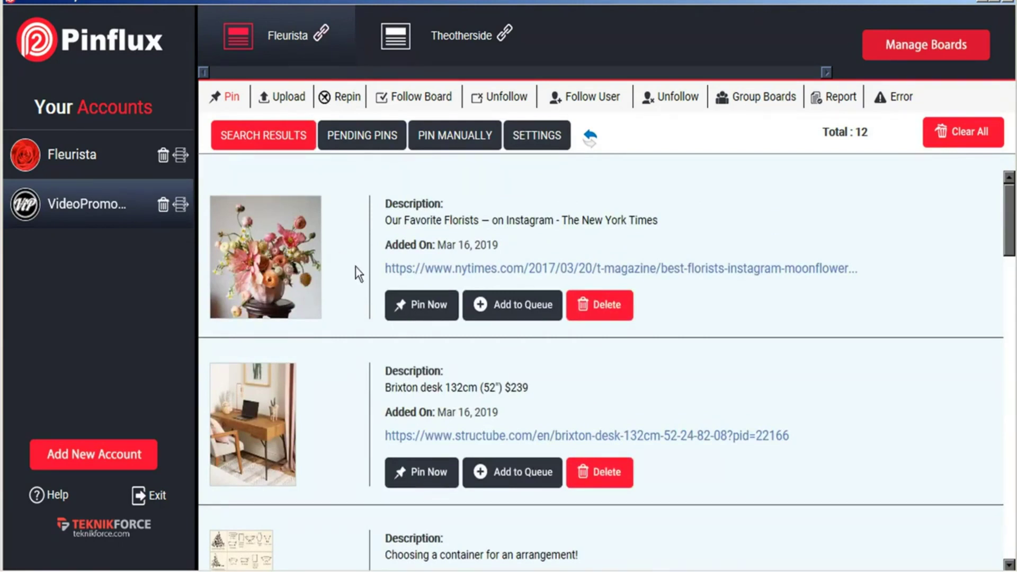
left_click(424, 309)
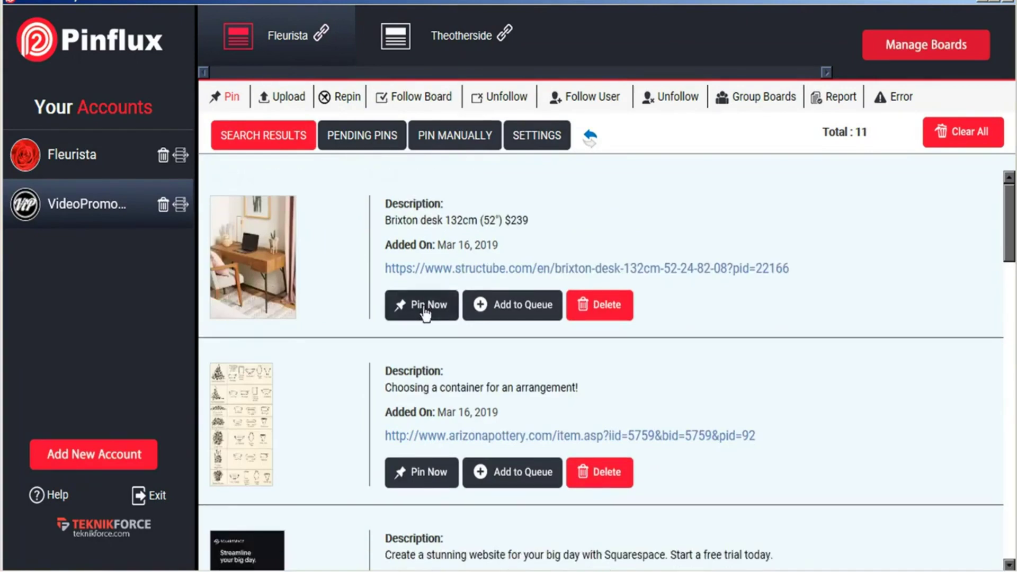
left_click(424, 316)
scroll(424, 318, "down", 2)
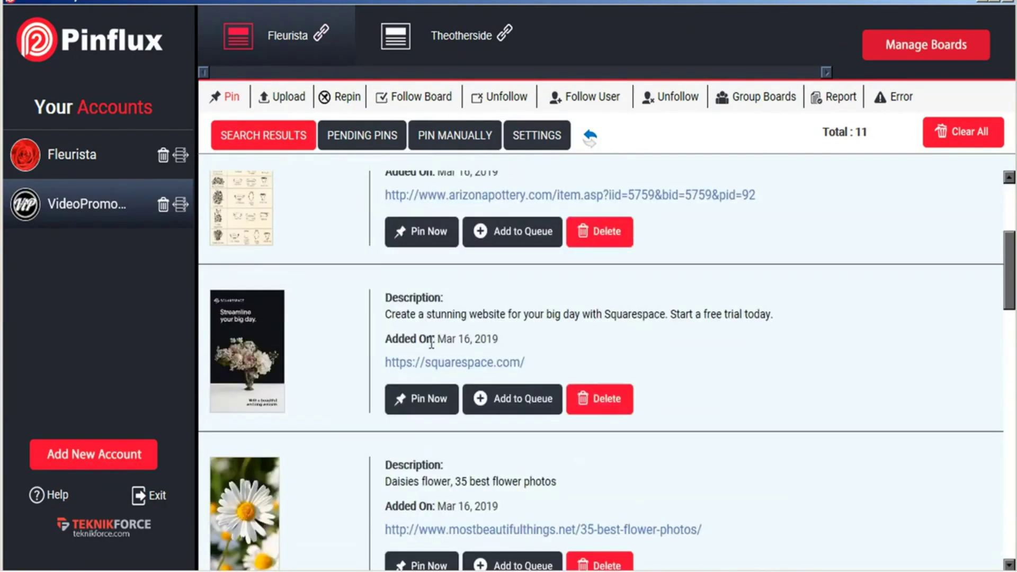
left_click(522, 402)
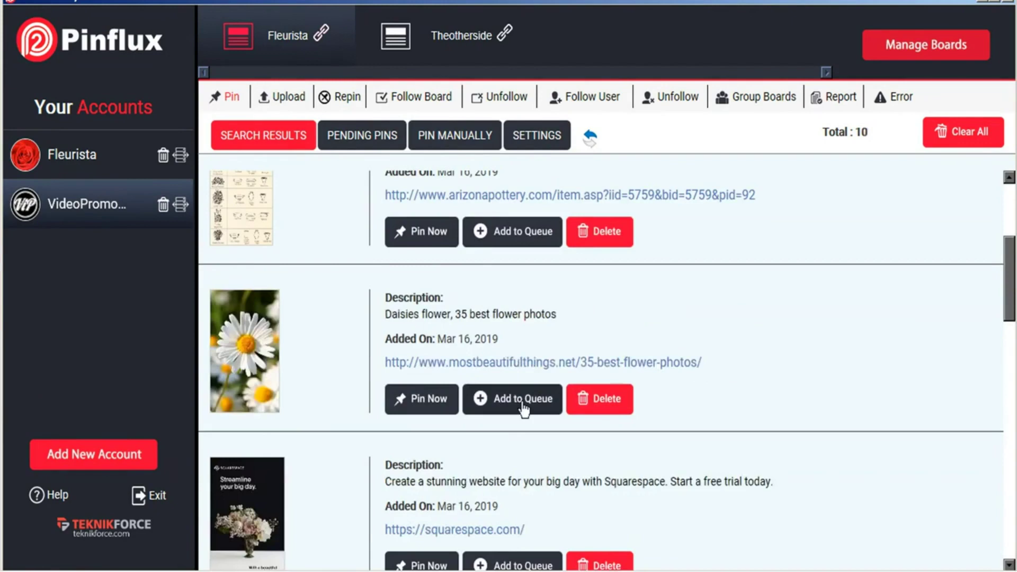
left_click(523, 398)
scroll(524, 392, "down", 2)
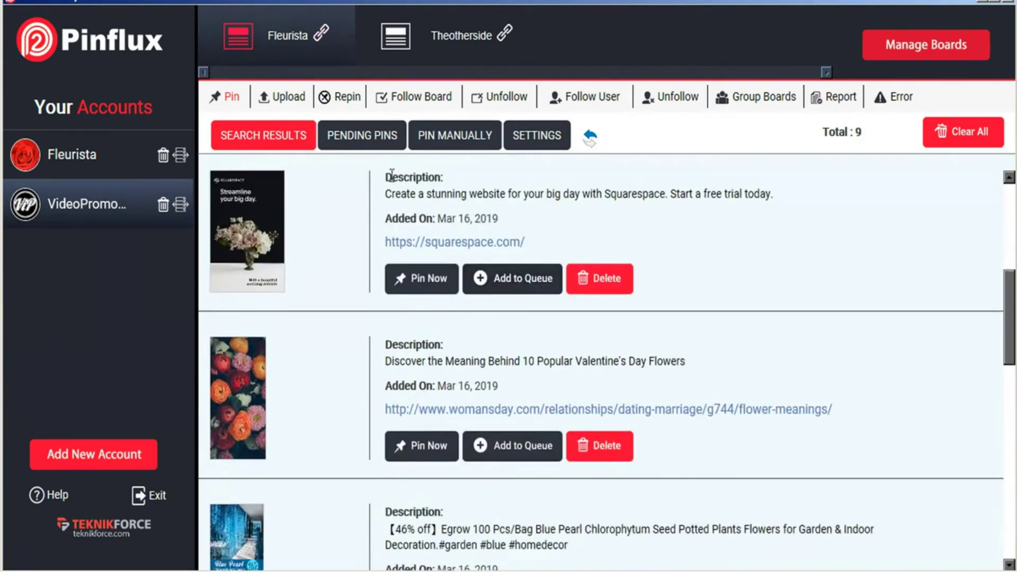
Step: Scroll through the queue of 61 pending pins
left_click(364, 135)
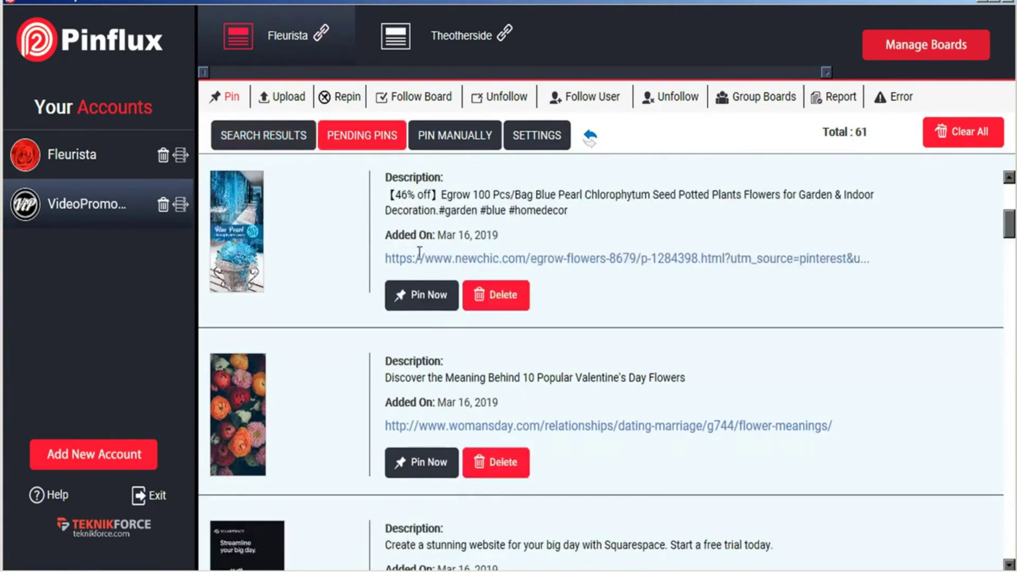
scroll(555, 279, "down", 5)
scroll(556, 279, "down", 15)
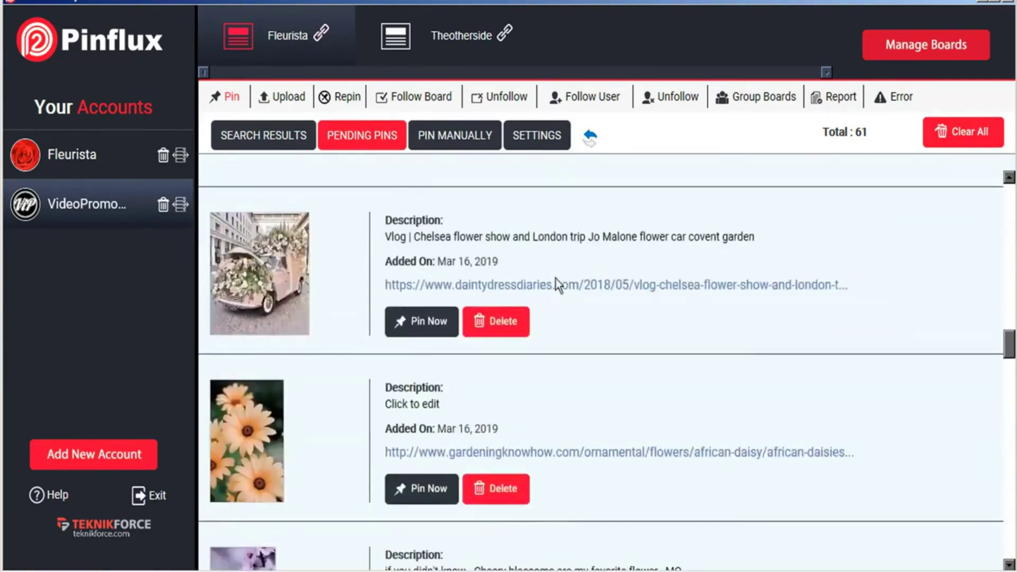
scroll(555, 279, "up", 20)
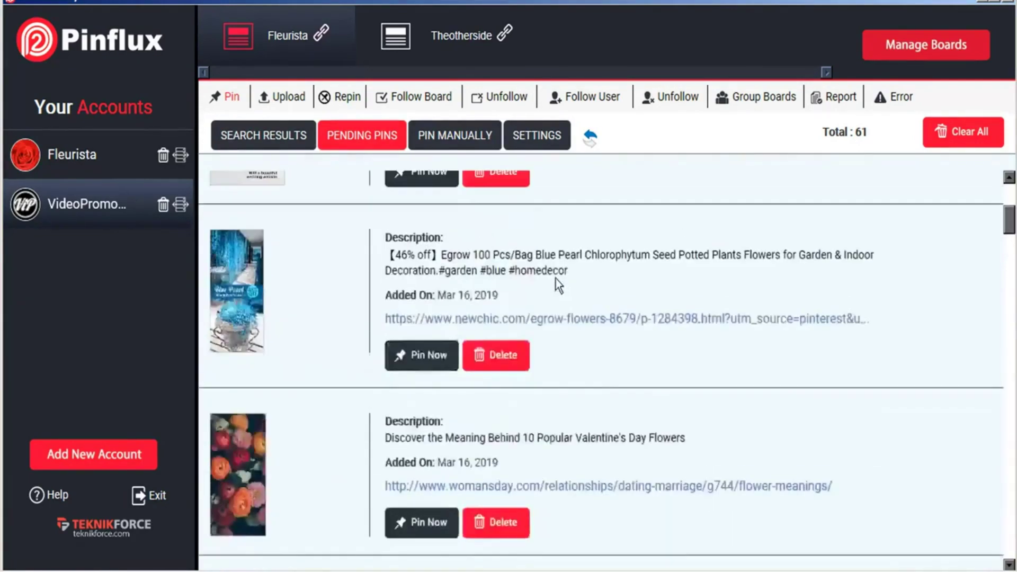
scroll(555, 279, "up", 6)
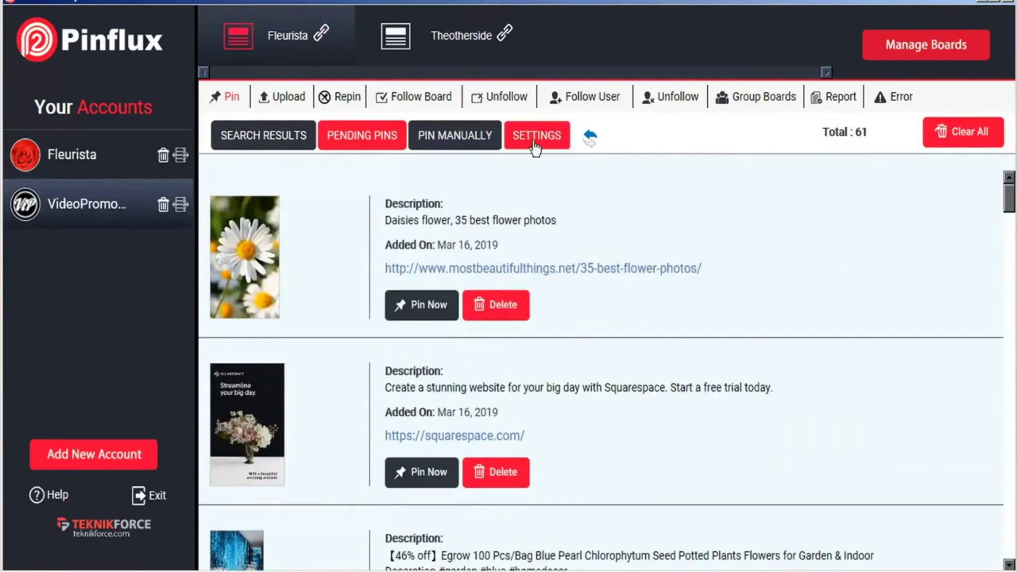
Step: Recheck the pin settings, leaving the minimum gap at 1 day
left_click(536, 148)
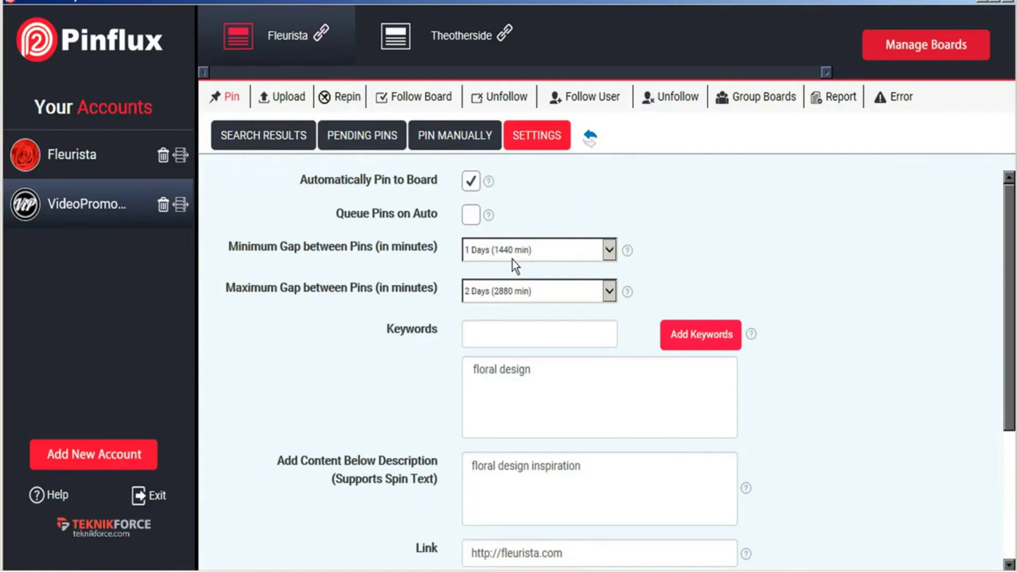
left_click(609, 250)
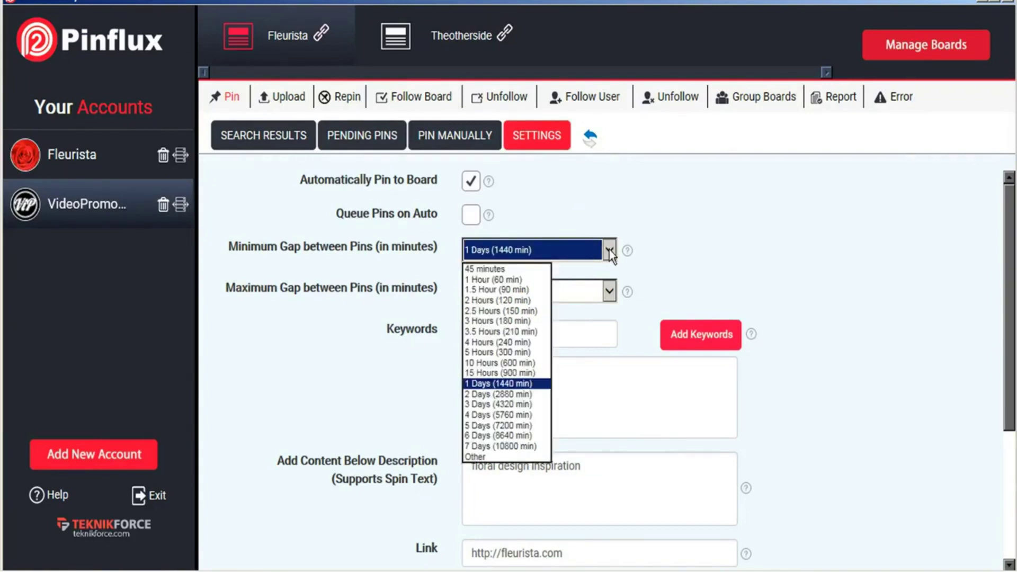
left_click(609, 249)
left_click(282, 101)
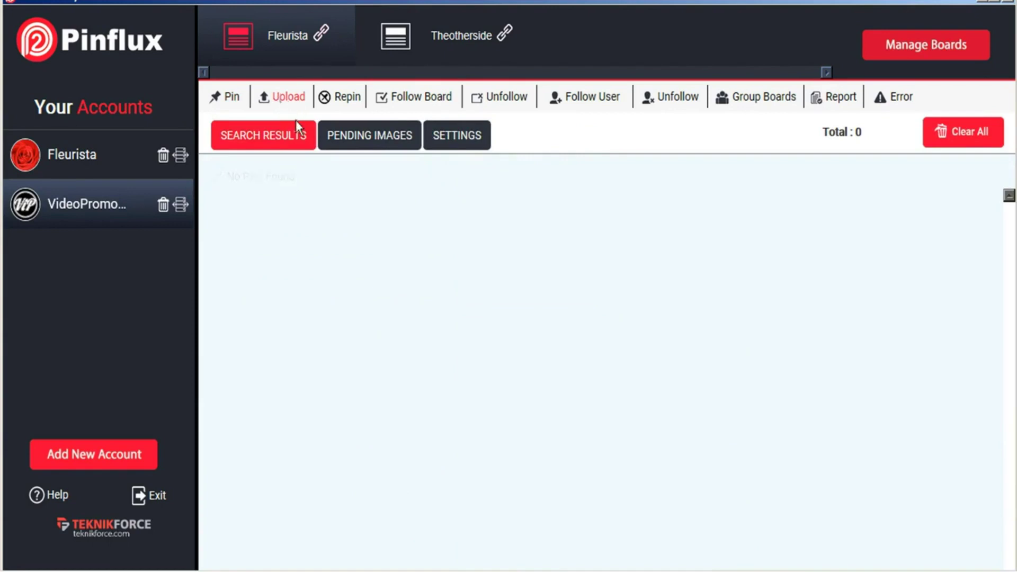
Step: Attach the three cake images and enter description 'desc' and link 'http' in the upload settings
left_click(462, 138)
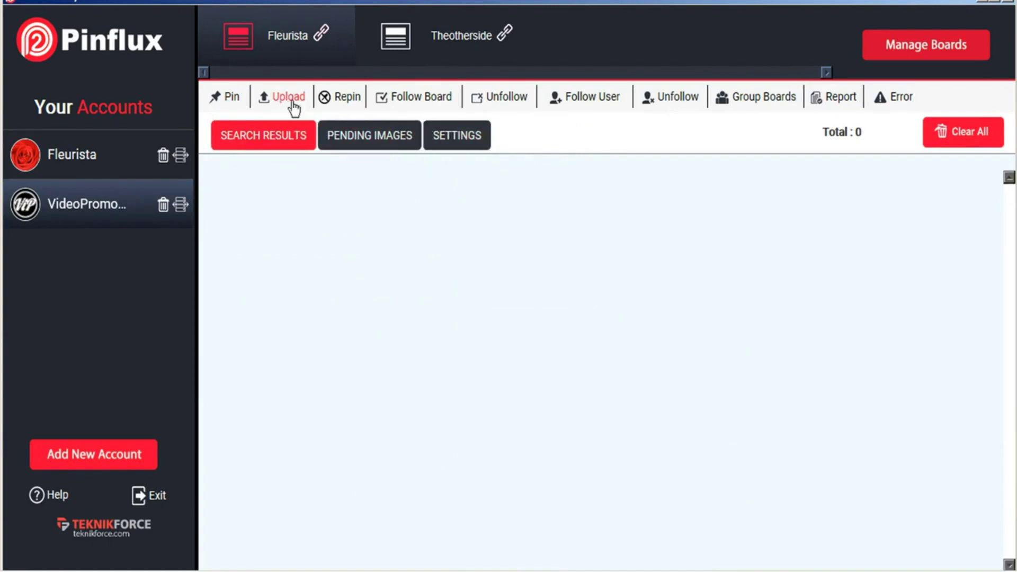
left_click(466, 135)
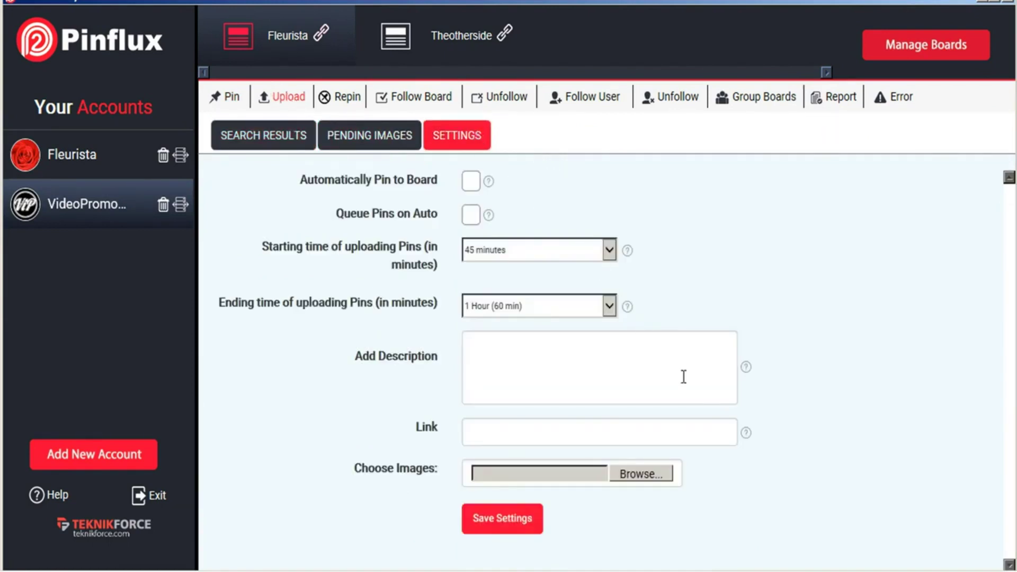
left_click(647, 475)
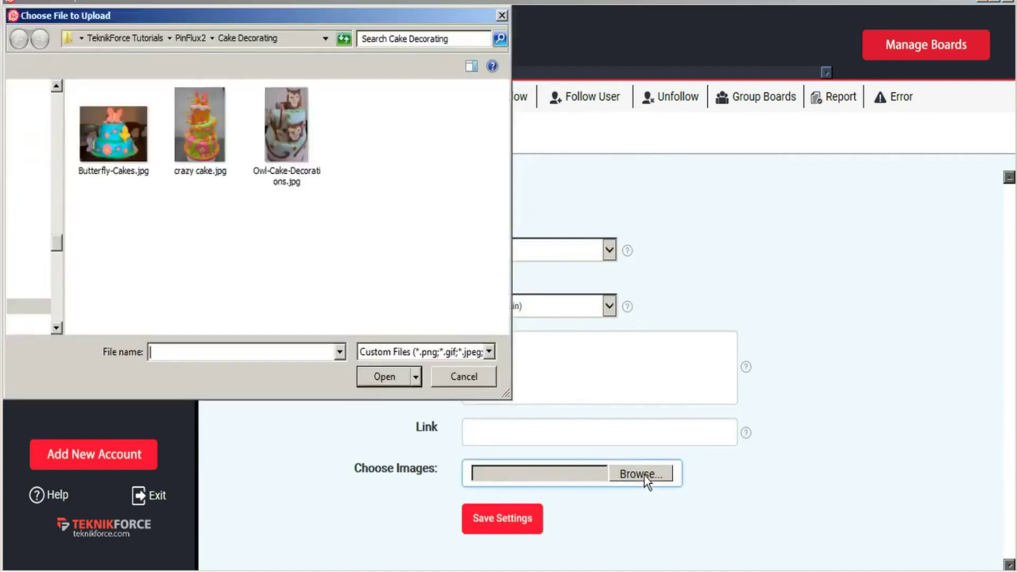
left_click_drag(360, 144, 132, 155)
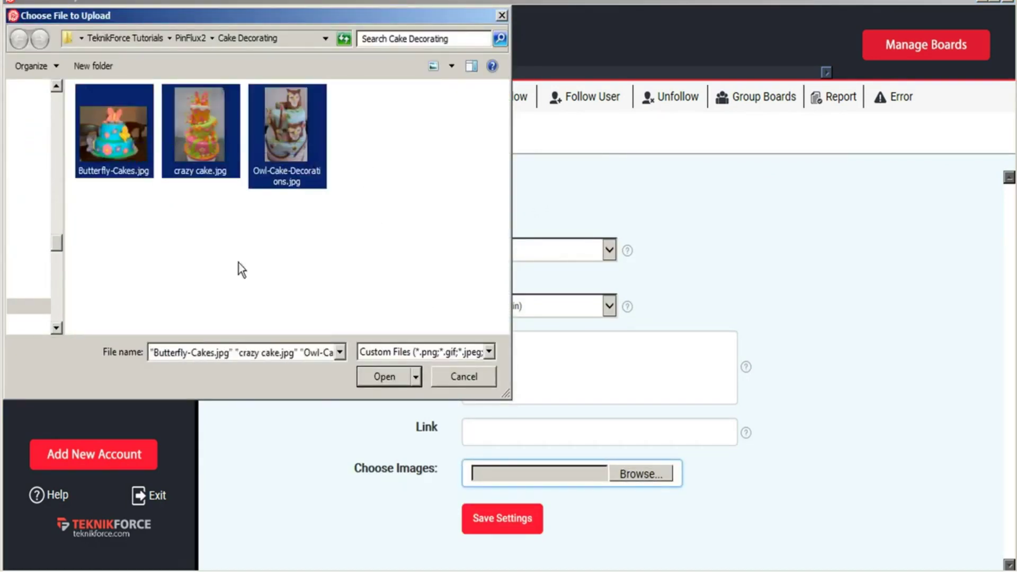
left_click(384, 377)
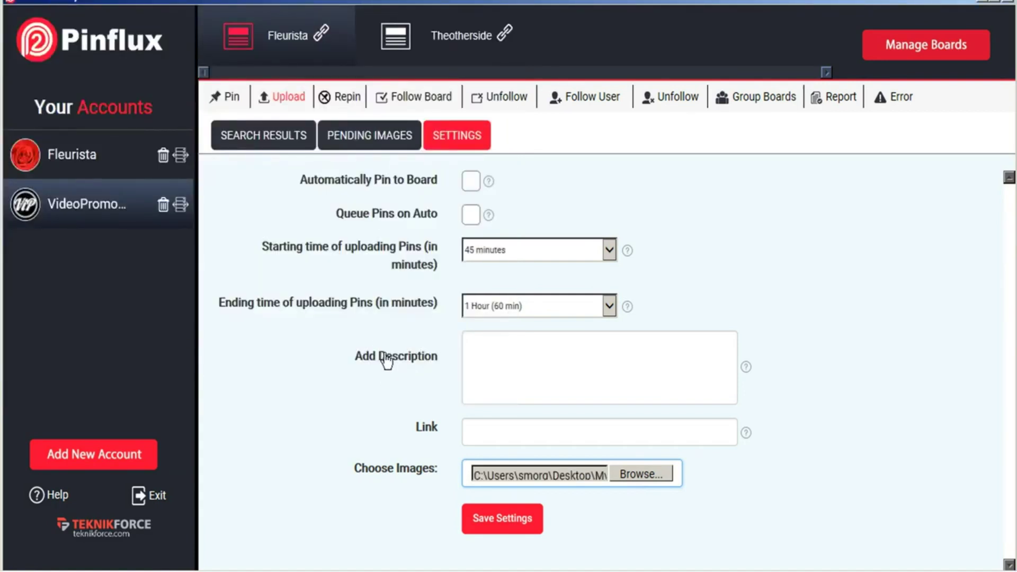
left_click(502, 360)
type("desc")
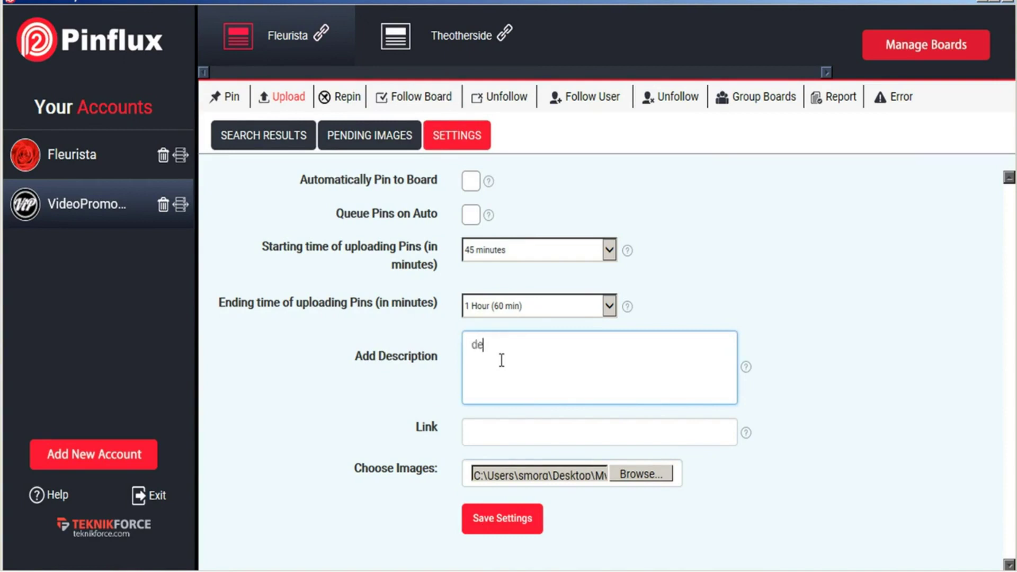
left_click(523, 438)
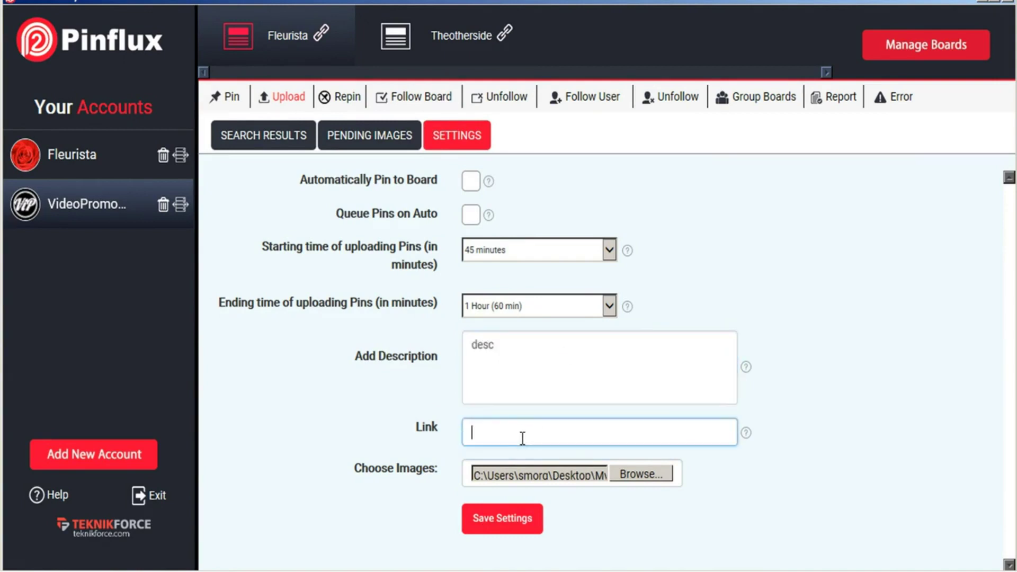
type("http")
Step: Set a 45-minute starting time and a 1 Hour ending time, then save the upload settings
left_click(504, 531)
left_click(533, 306)
left_click(576, 256)
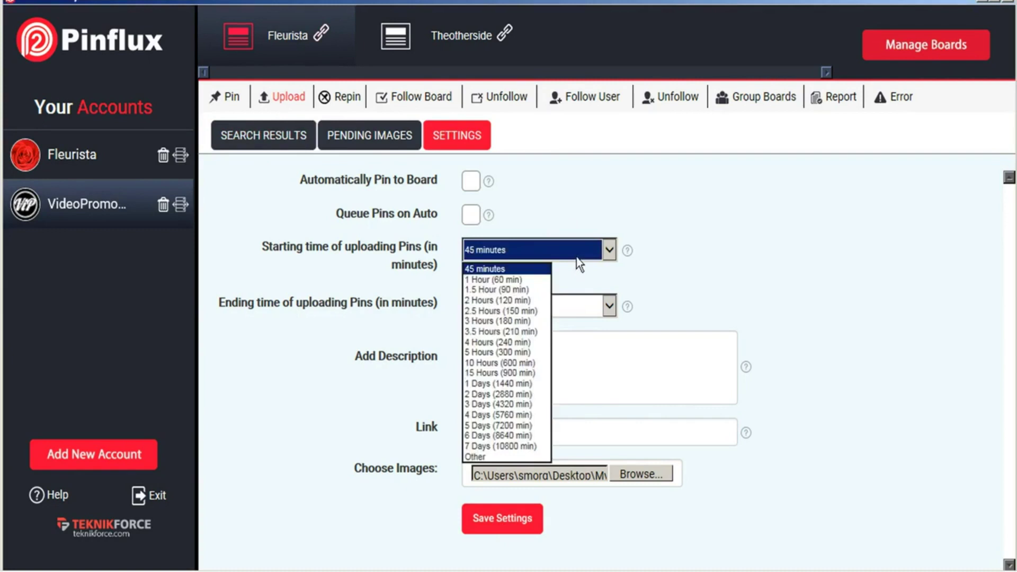
left_click(543, 280)
left_click(537, 307)
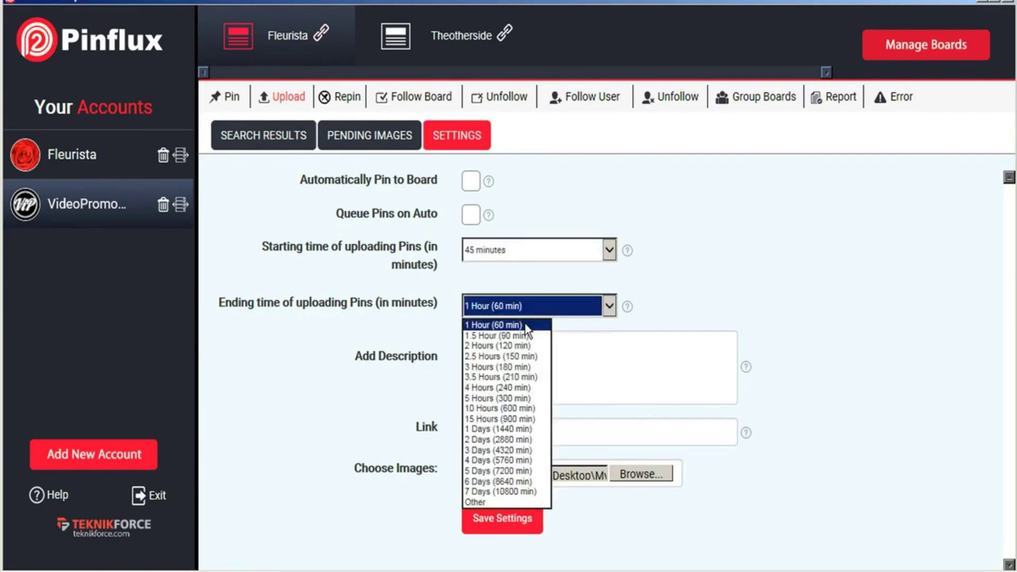
left_click(525, 329)
left_click(499, 522)
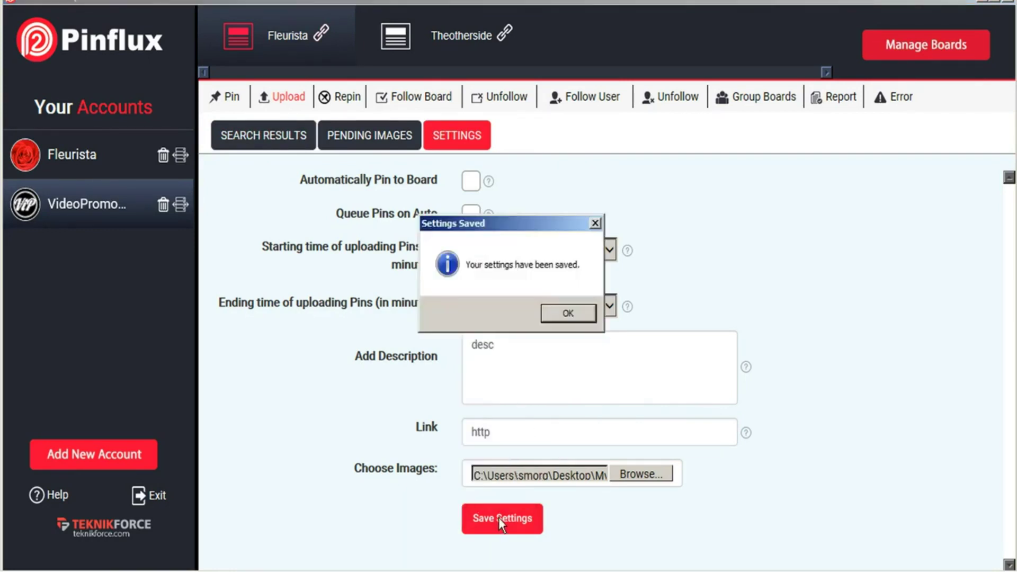
left_click(569, 313)
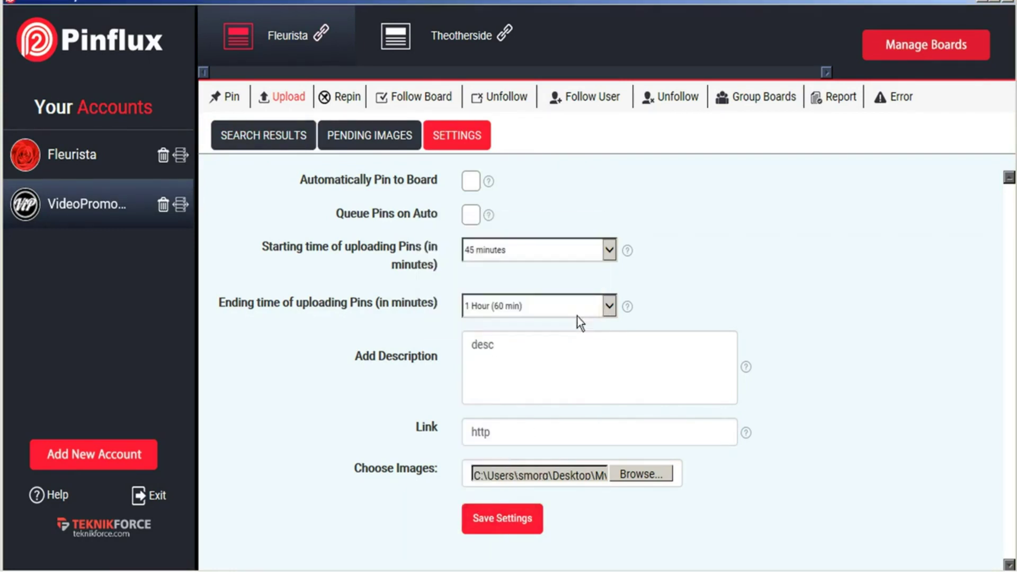
Step: View the three cake images in the upload search results
left_click(286, 139)
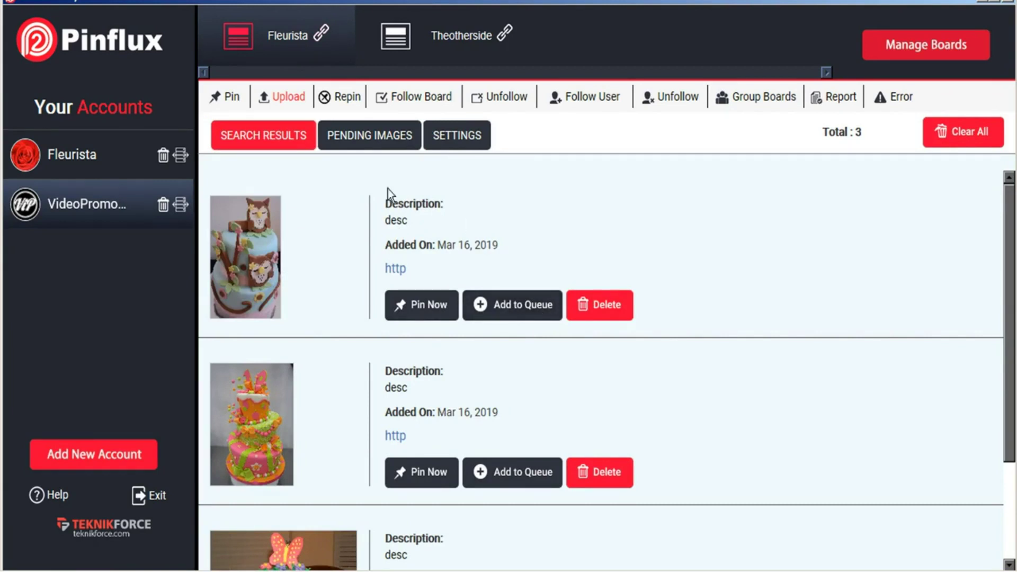
left_click(342, 99)
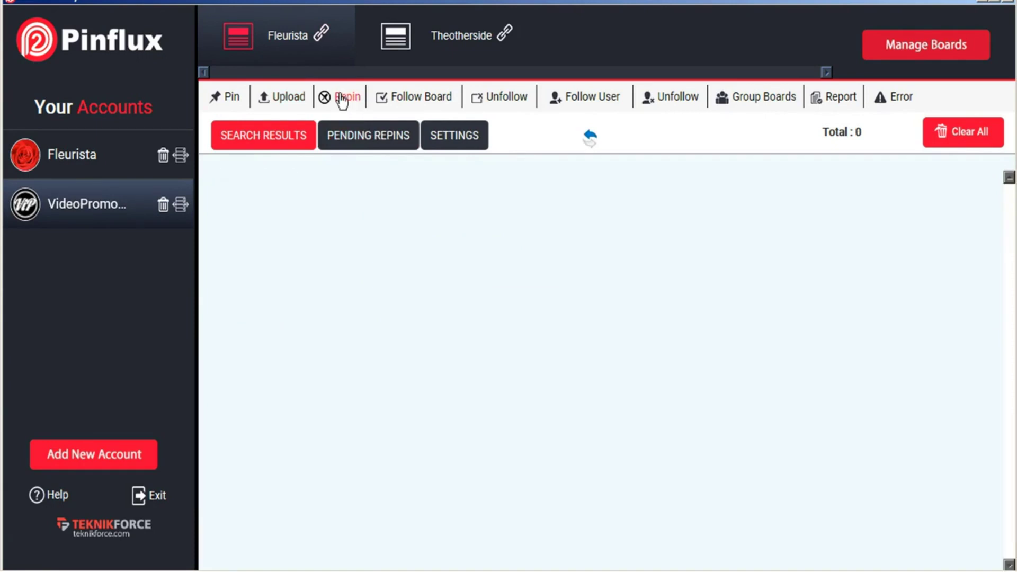
Step: Add 'floral design' as a repin keyword
left_click(465, 140)
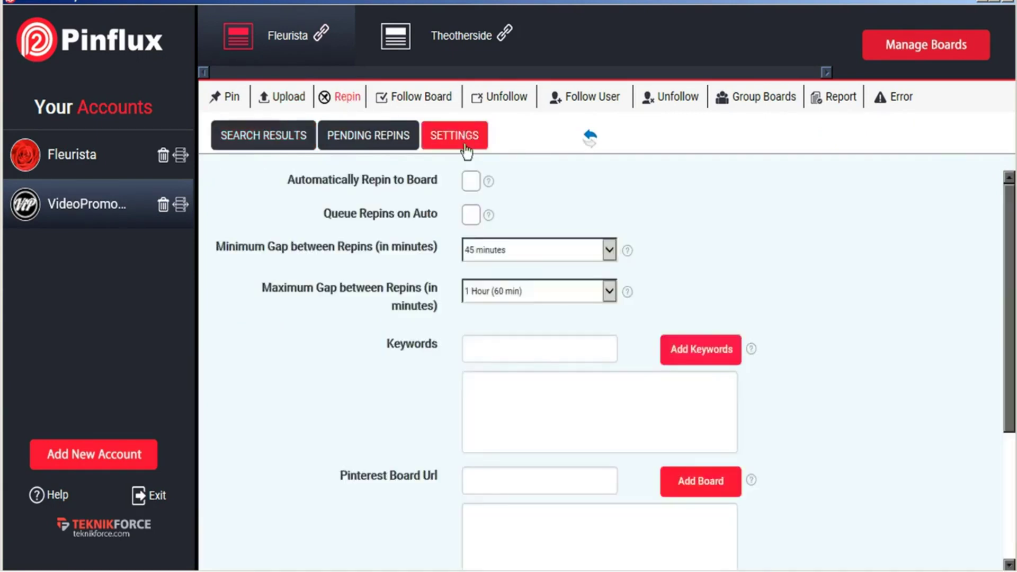
left_click(546, 355)
type("floe")
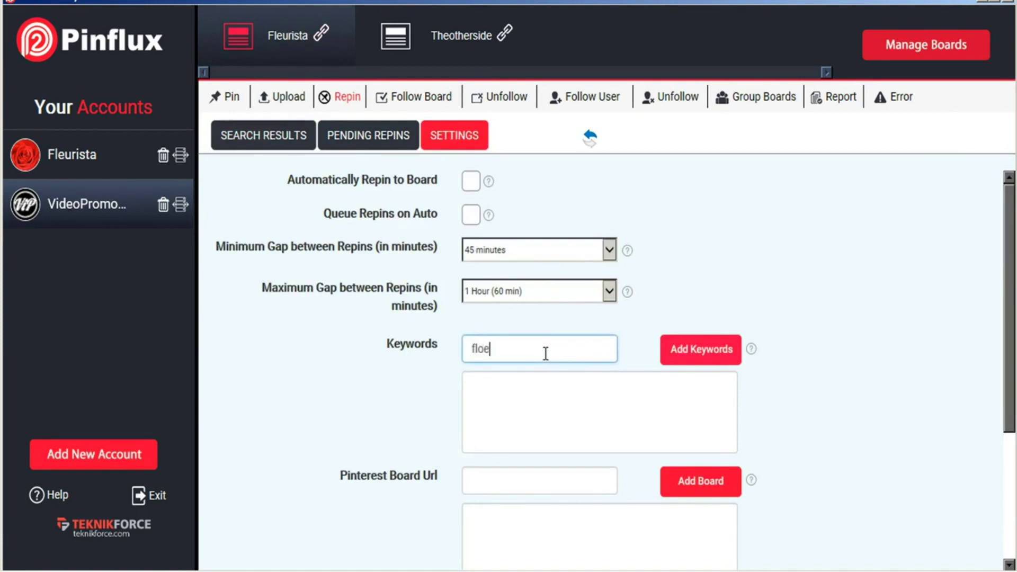
type("al desing")
key("BackSpace")
key("BackSpace")
key("BackSpace")
type("ign")
left_click(685, 358)
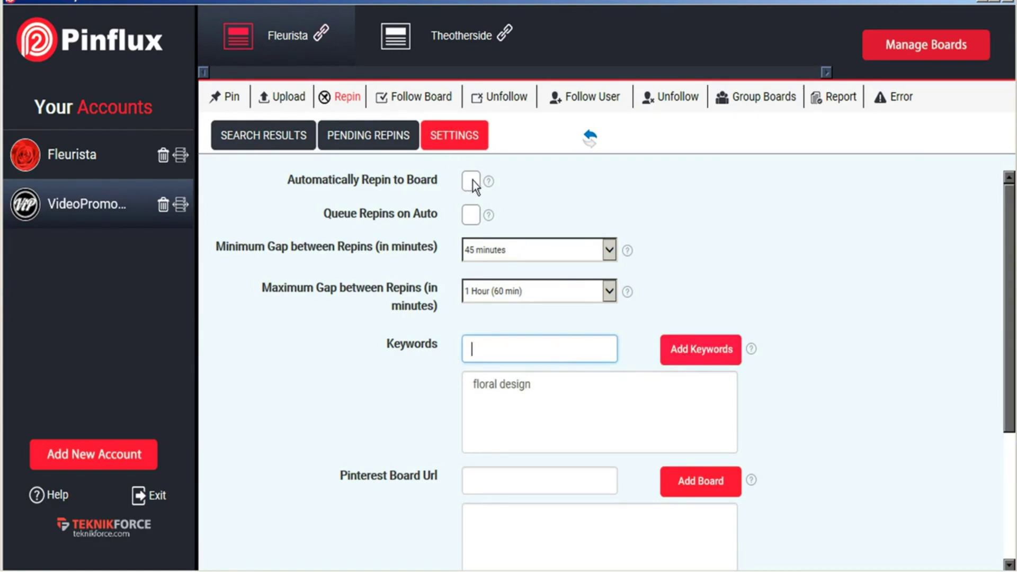
Step: Enable automatic repinning to board with a 45-minute to 1-hour gap and save
left_click(472, 180)
left_click(515, 247)
left_click(504, 267)
left_click(503, 290)
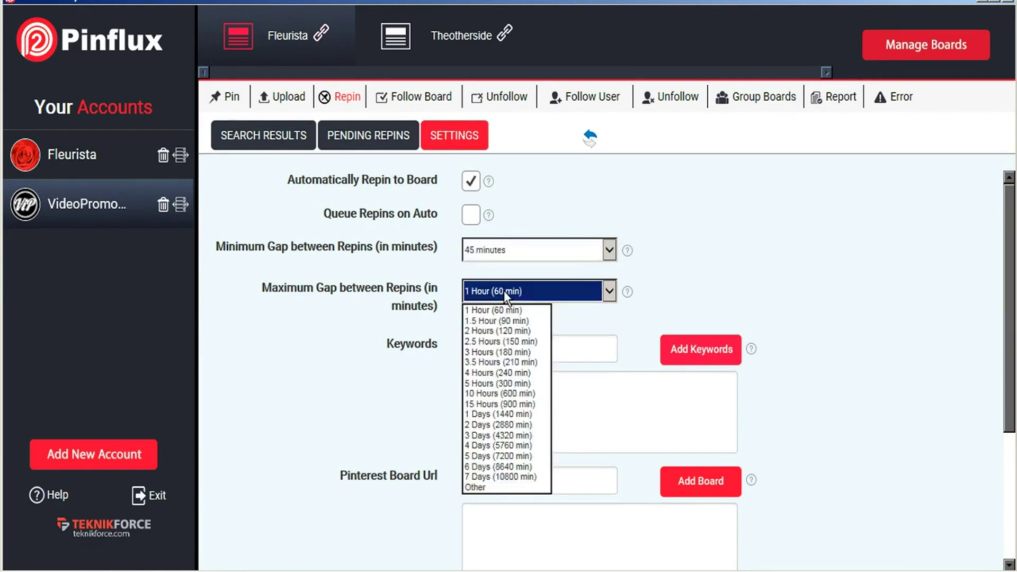
left_click(609, 291)
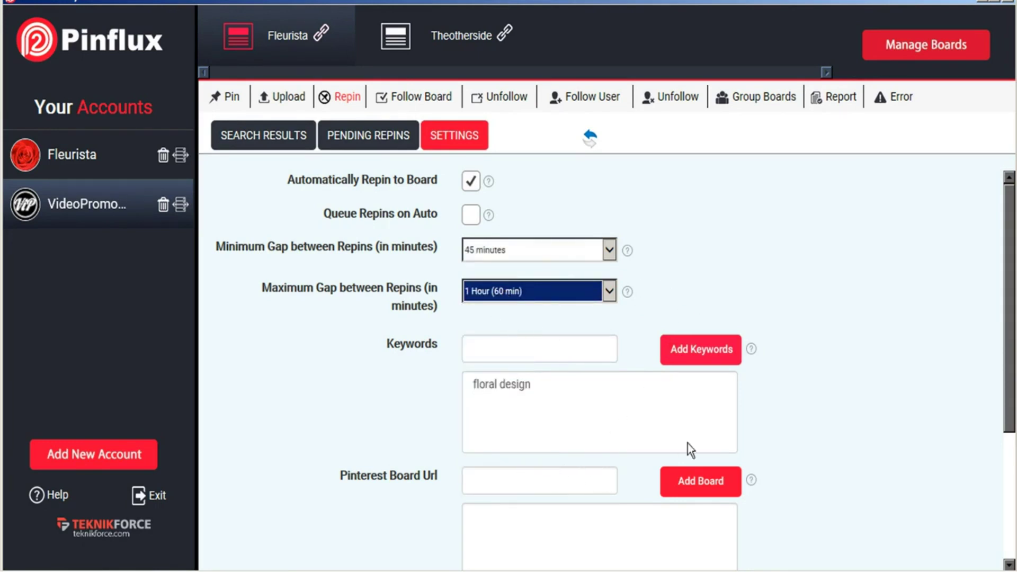
scroll(856, 381, "down", 3)
scroll(398, 503, "down", 1)
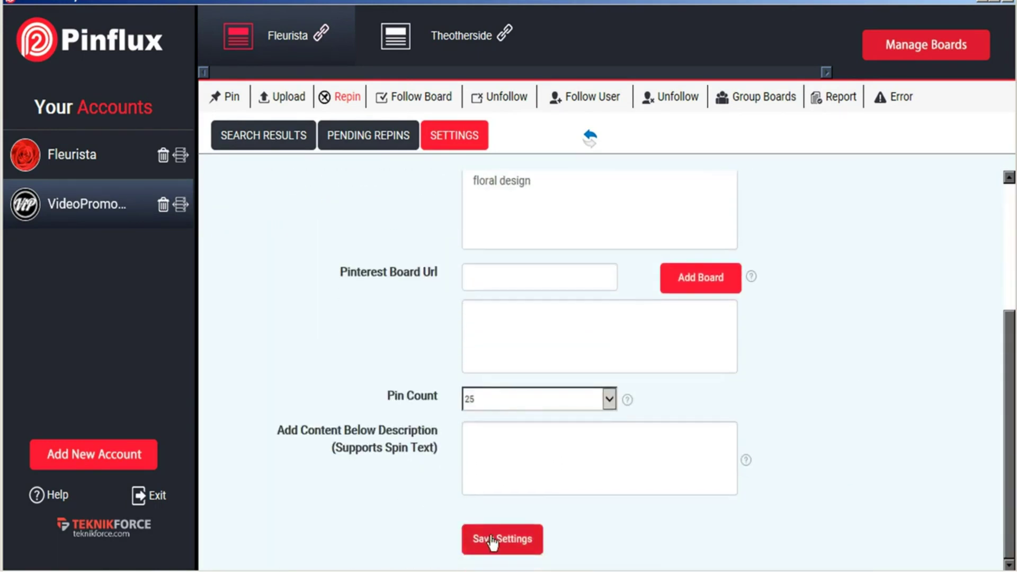
left_click(492, 540)
left_click(565, 313)
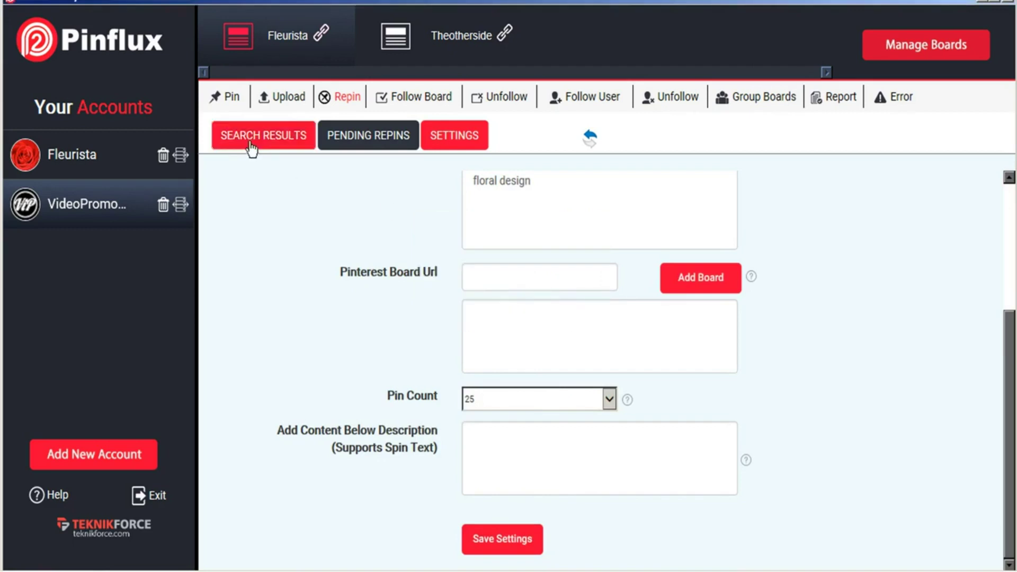
Step: Repin the stylemepretty and burnettsboards pins now; queue flirtyfleurs and a 'Click to edit' pin
left_click(286, 143)
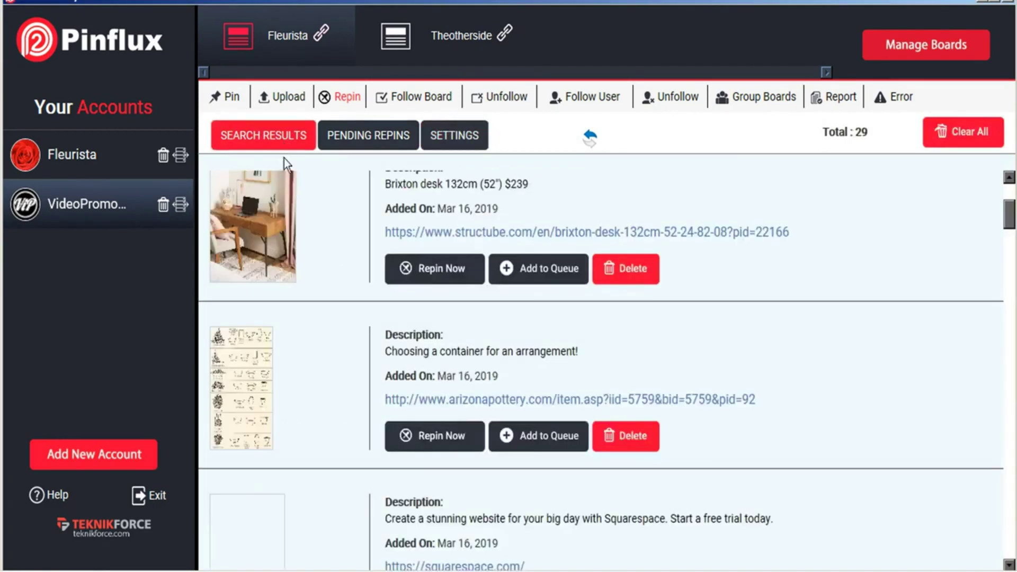
scroll(409, 249, "down", 1)
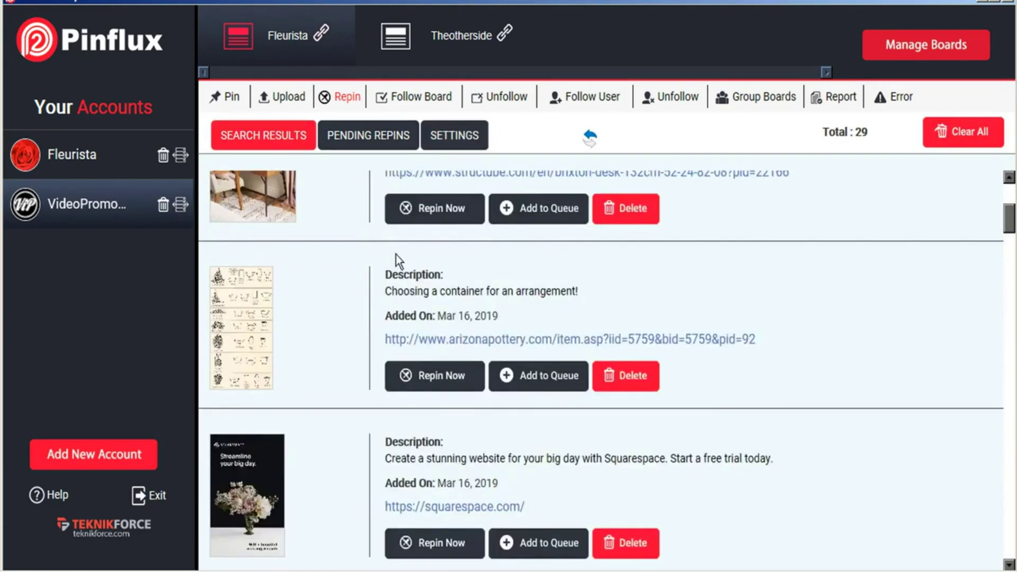
scroll(386, 258, "down", 5)
scroll(360, 276, "down", 2)
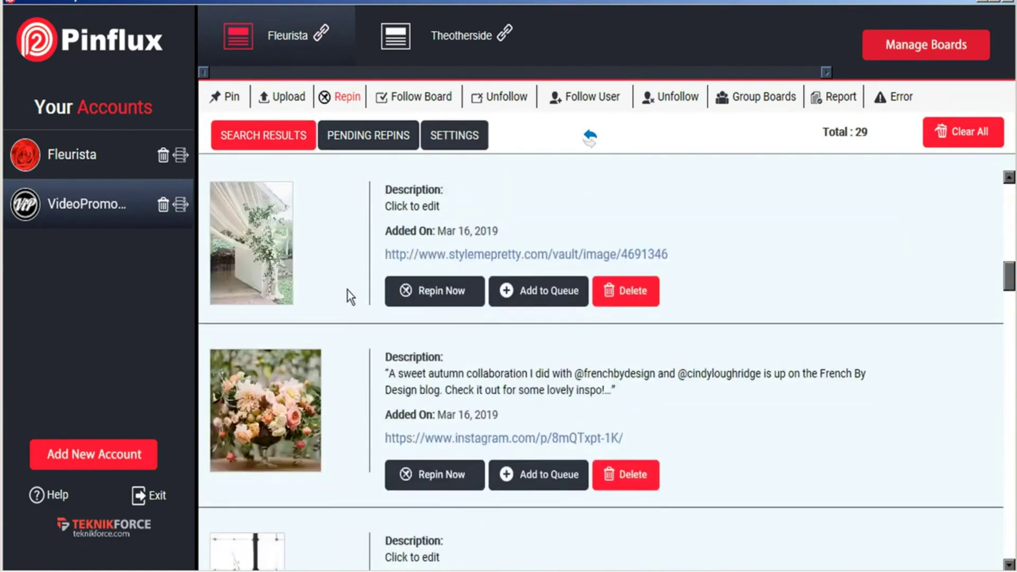
scroll(347, 290, "down", 3)
scroll(344, 293, "down", 3)
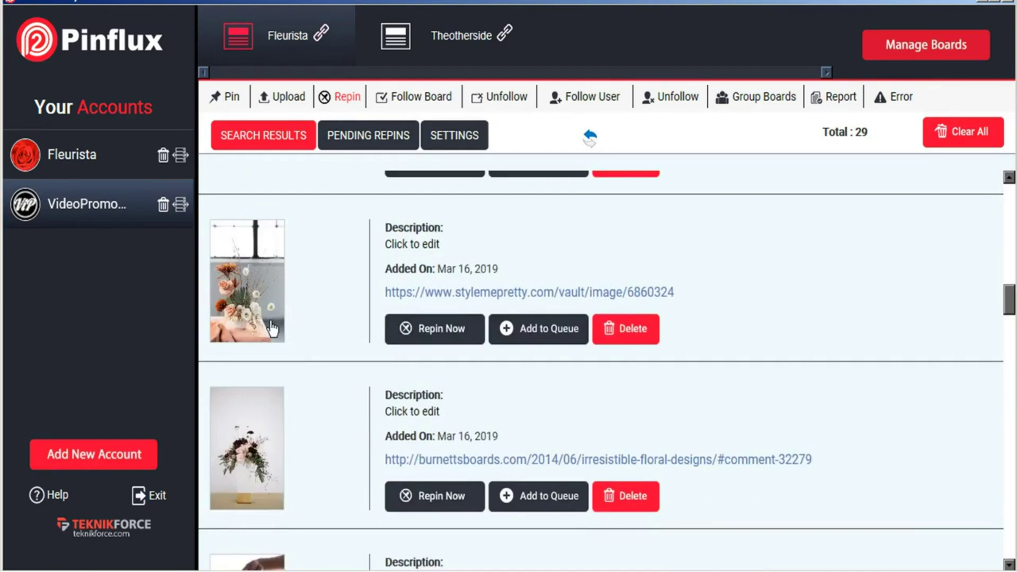
left_click(448, 333)
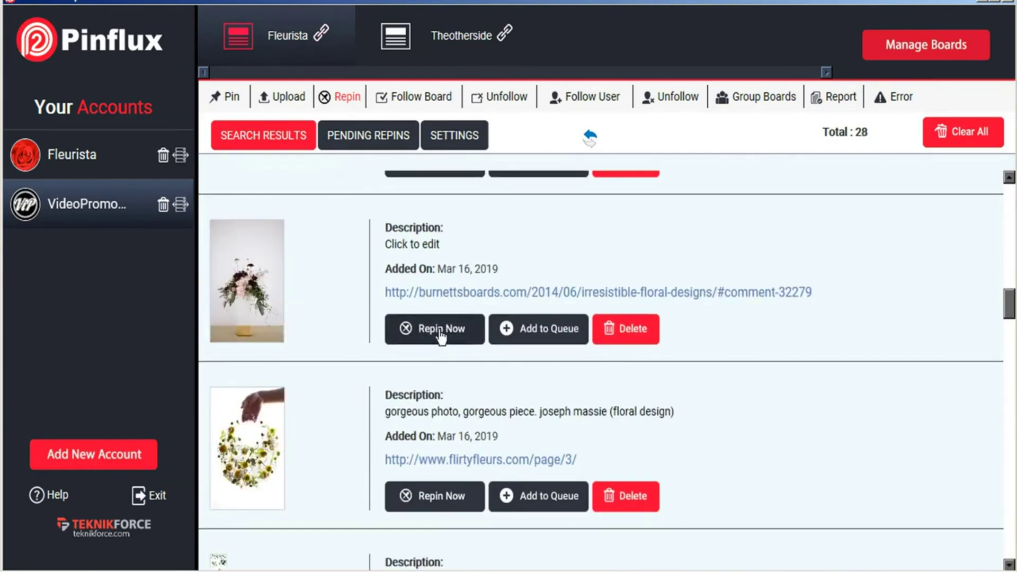
left_click(439, 331)
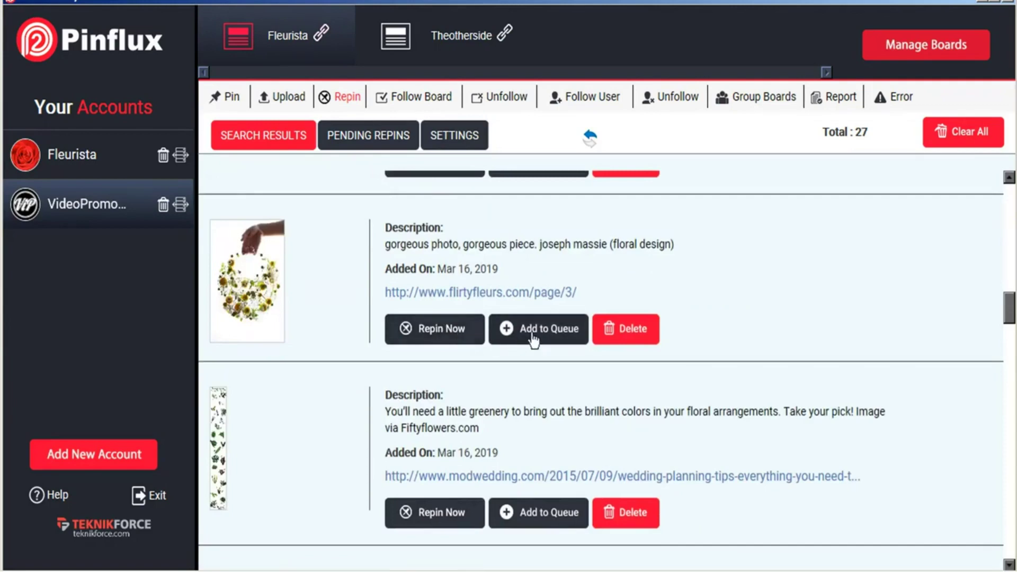
left_click(533, 329)
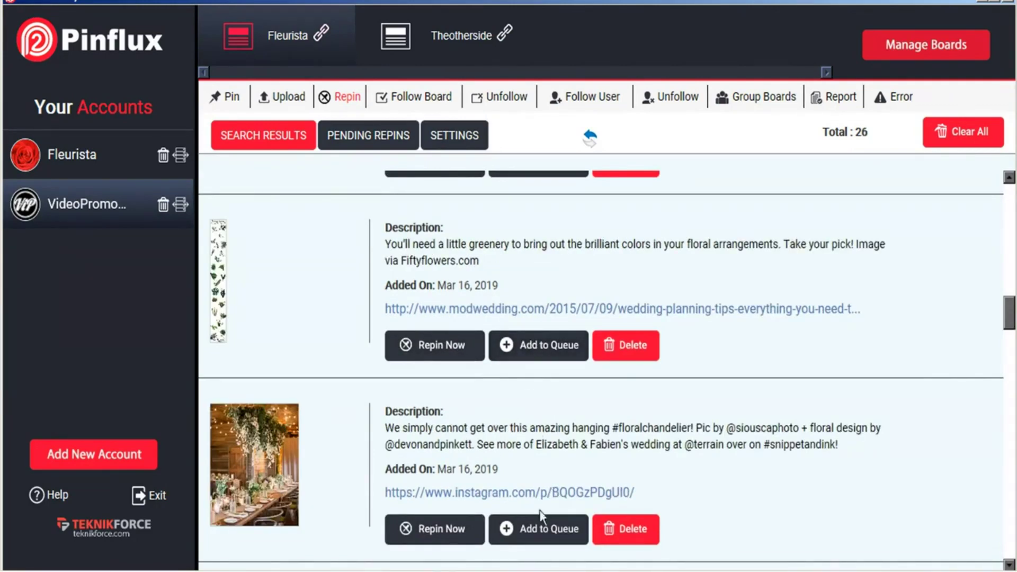
scroll(549, 349, "down", 5)
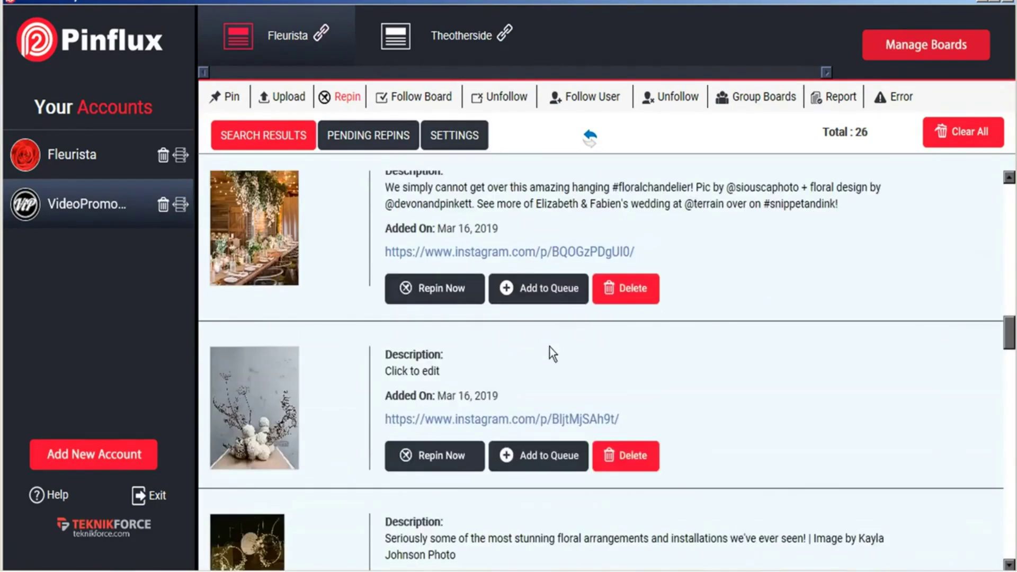
left_click(532, 404)
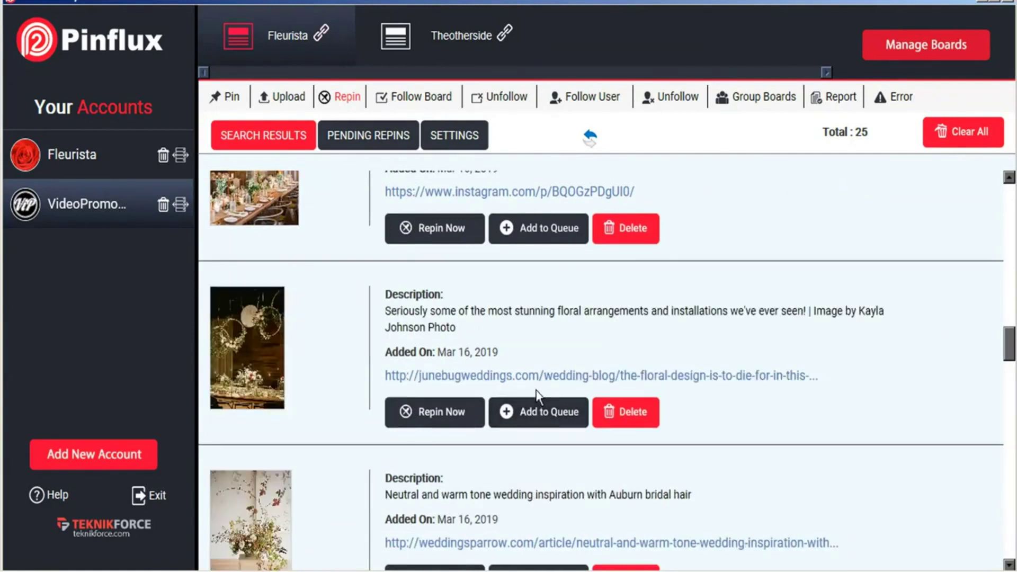
Step: Check the pending repins queue and the repin settings
left_click(365, 143)
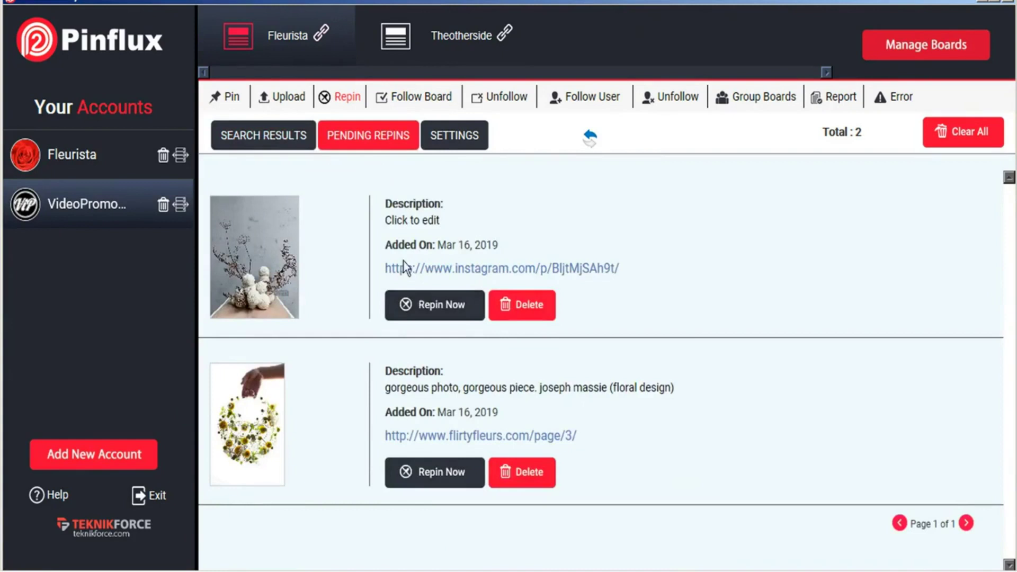
left_click(463, 133)
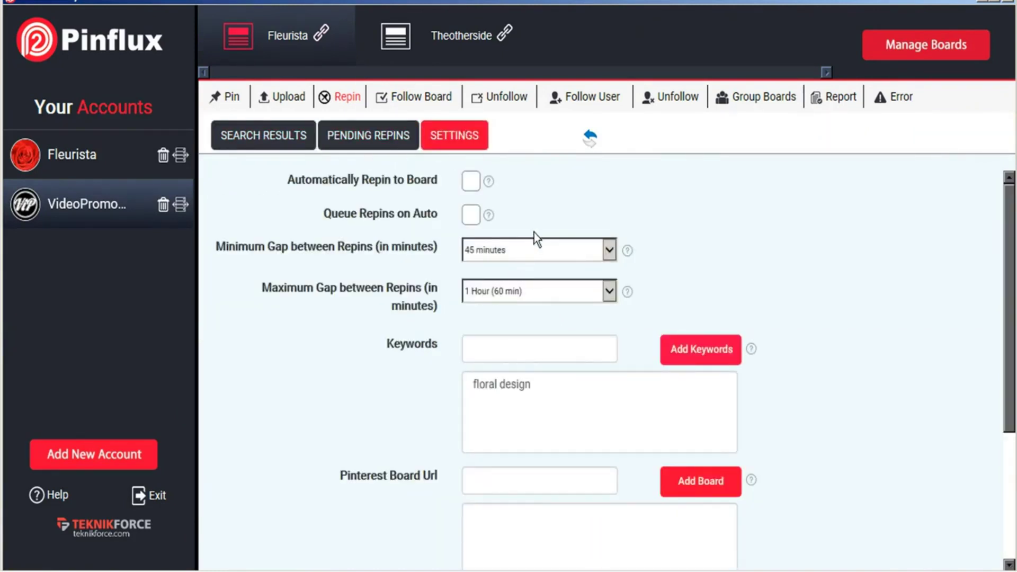
left_click(408, 100)
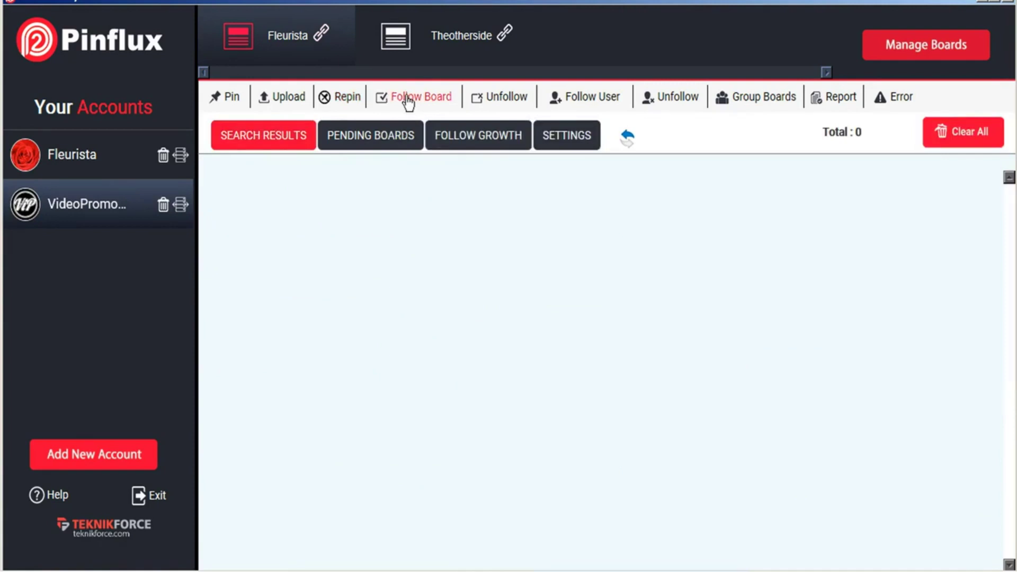
Step: Add 'floral design' as a keyword in the board-follow settings
left_click(573, 134)
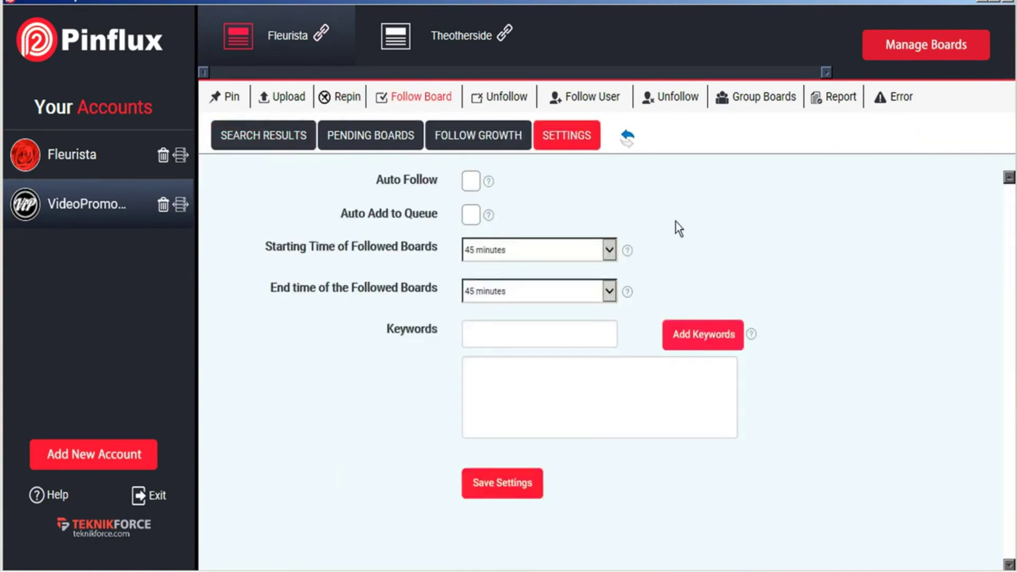
left_click(575, 334)
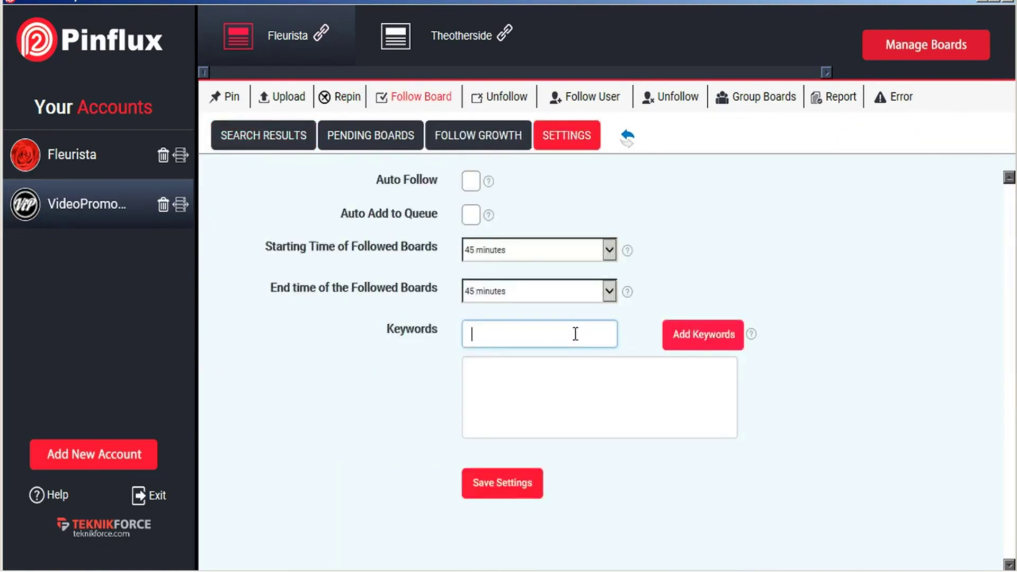
type("floral design")
key("ctrl+a")
key("ctrl+c")
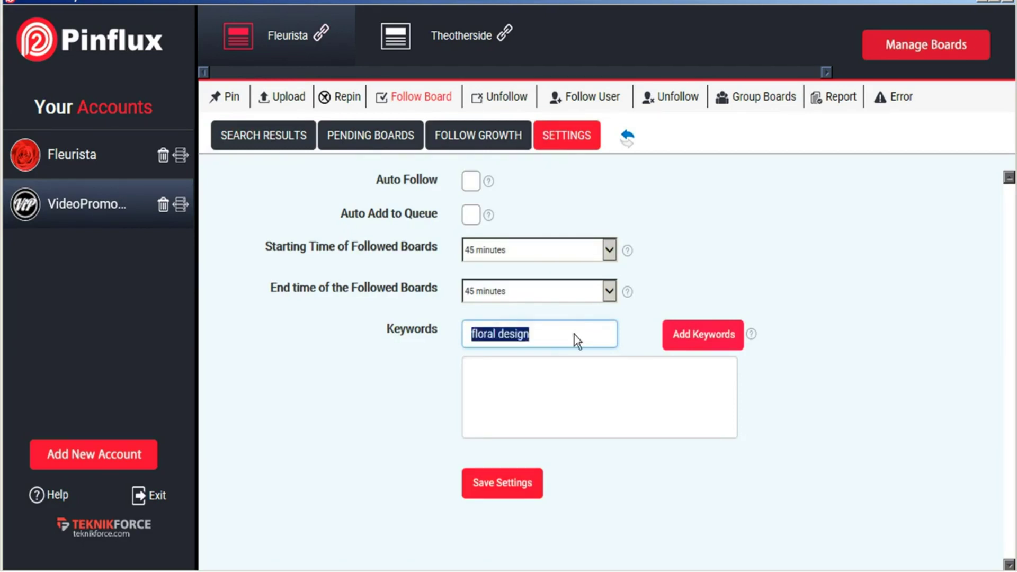
left_click(574, 335)
left_click(694, 344)
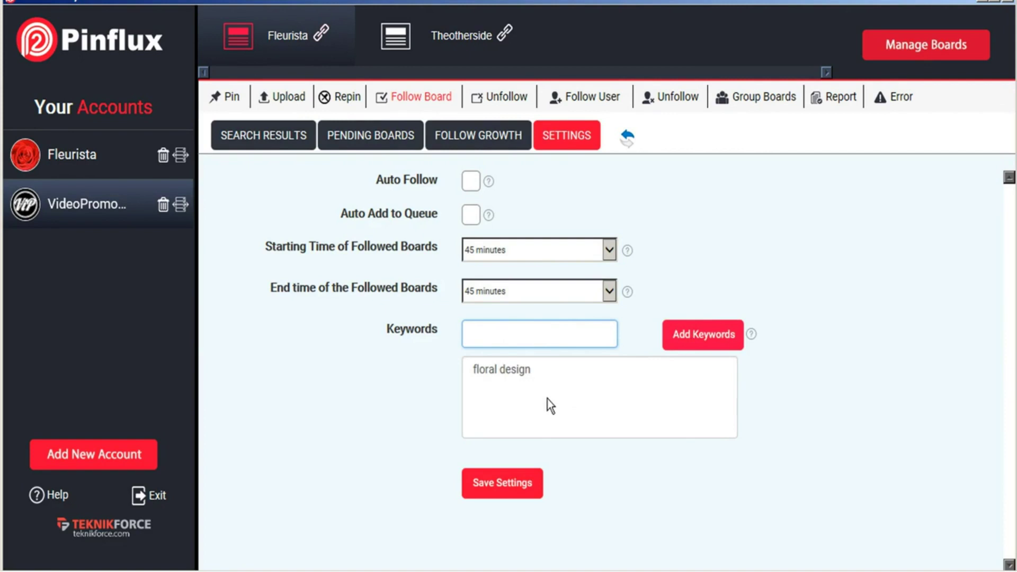
Step: Set the starting time to 20 minutes and the end time to 1 hour, and save
left_click(609, 292)
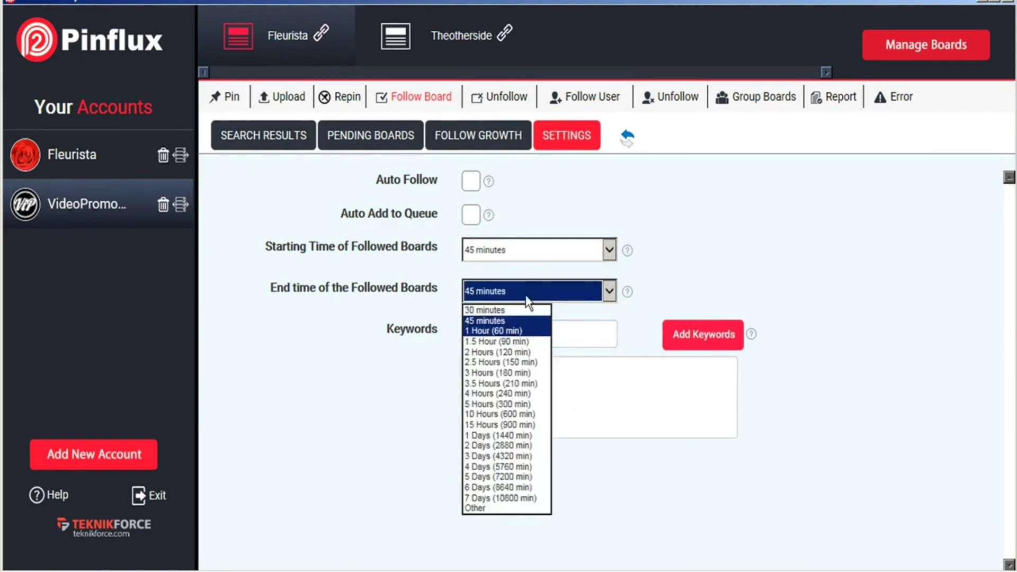
left_click(555, 250)
left_click(530, 269)
left_click(507, 484)
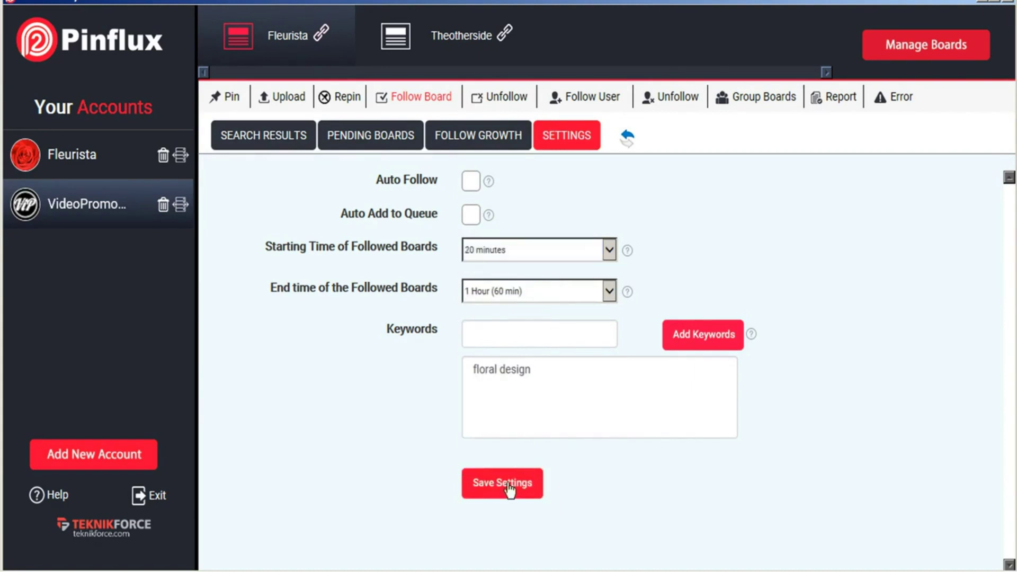
left_click(567, 312)
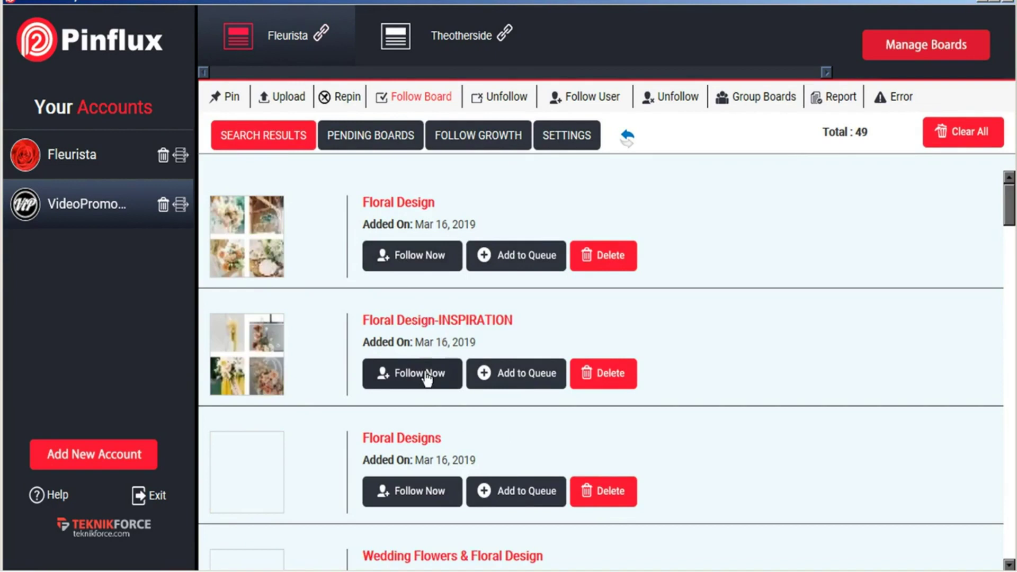
Step: Follow the Floral Design-INSPIRATION board and queue three more floral boards for following
left_click(426, 378)
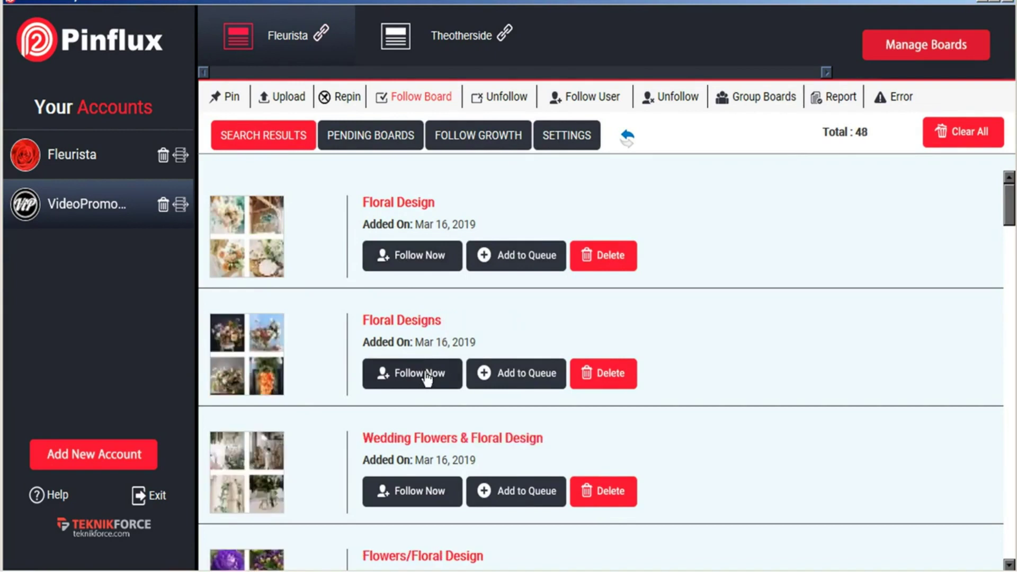
left_click(529, 373)
left_click(529, 256)
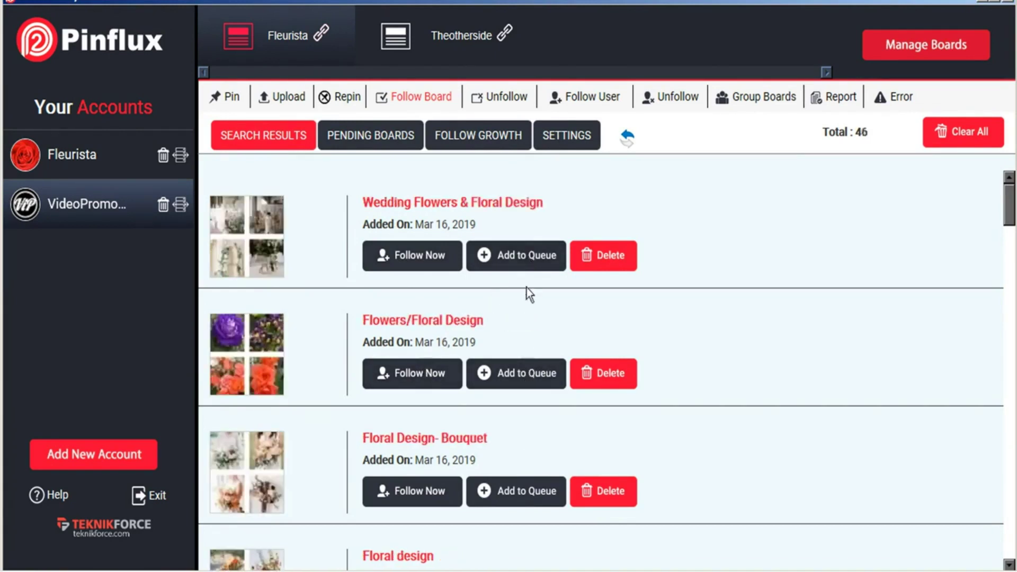
left_click(515, 260)
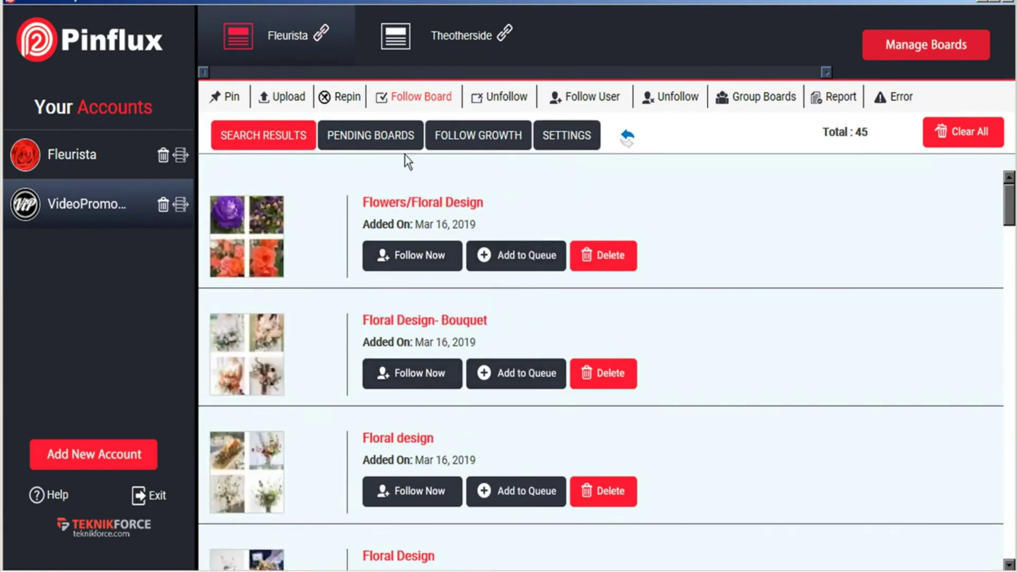
Step: Check the pending-board queue, then show the follow growth chart with 2 follows on 03-16-2019
left_click(375, 138)
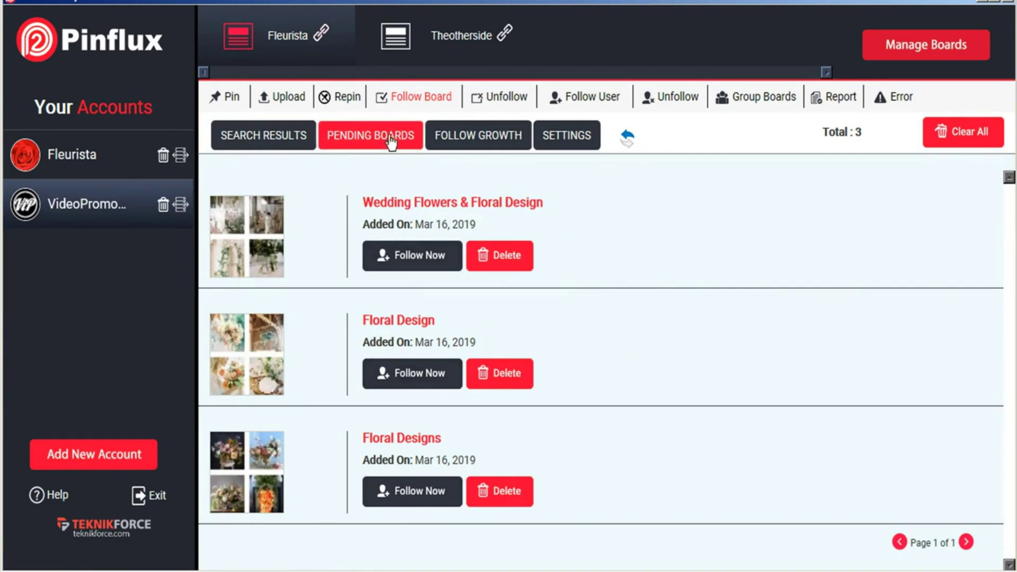
left_click(576, 138)
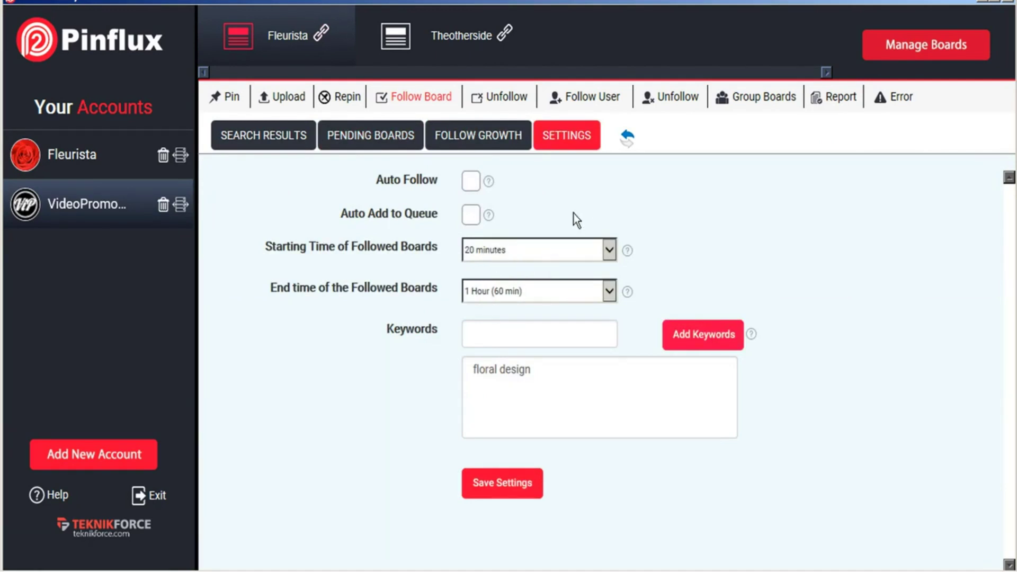
left_click(500, 139)
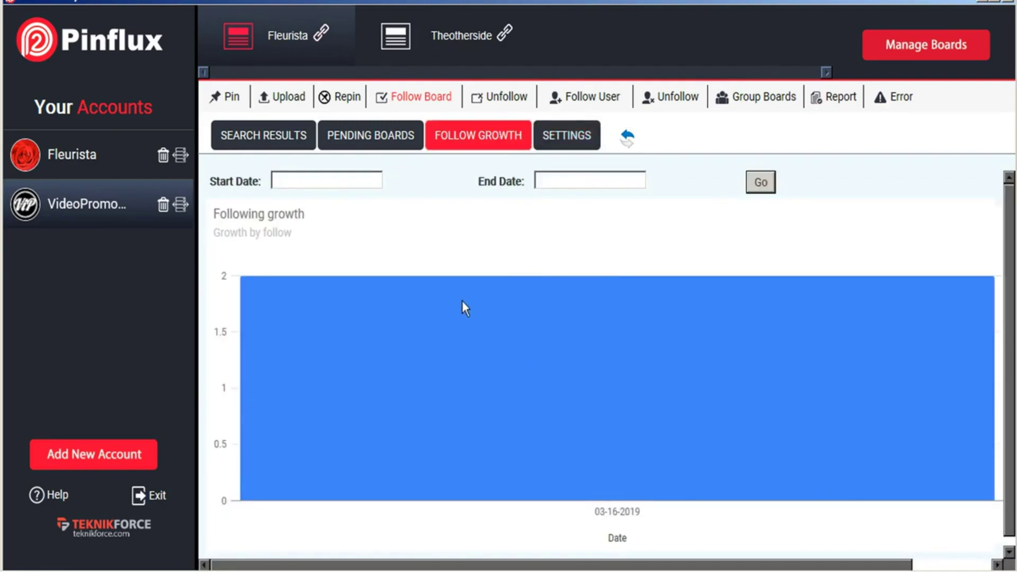
mouse_move(456, 342)
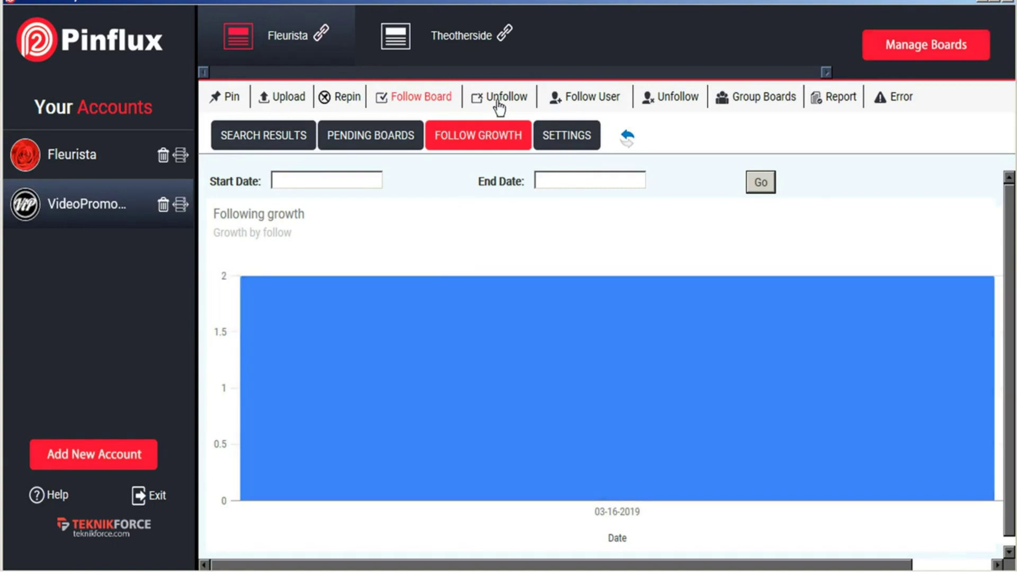
Step: Open the board-unfollow settings and select the minimum pins and followers values, both 0
left_click(501, 100)
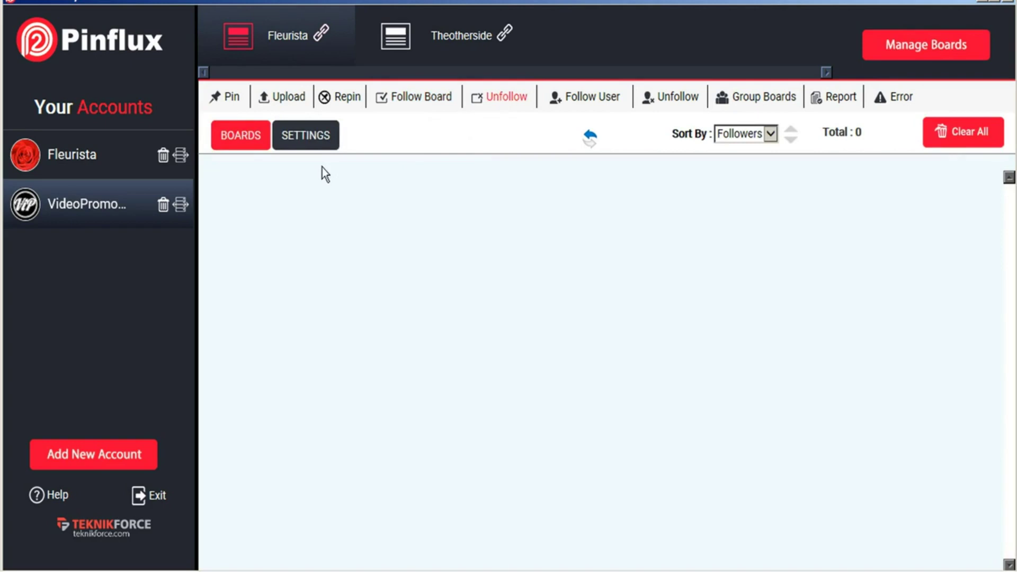
left_click(321, 144)
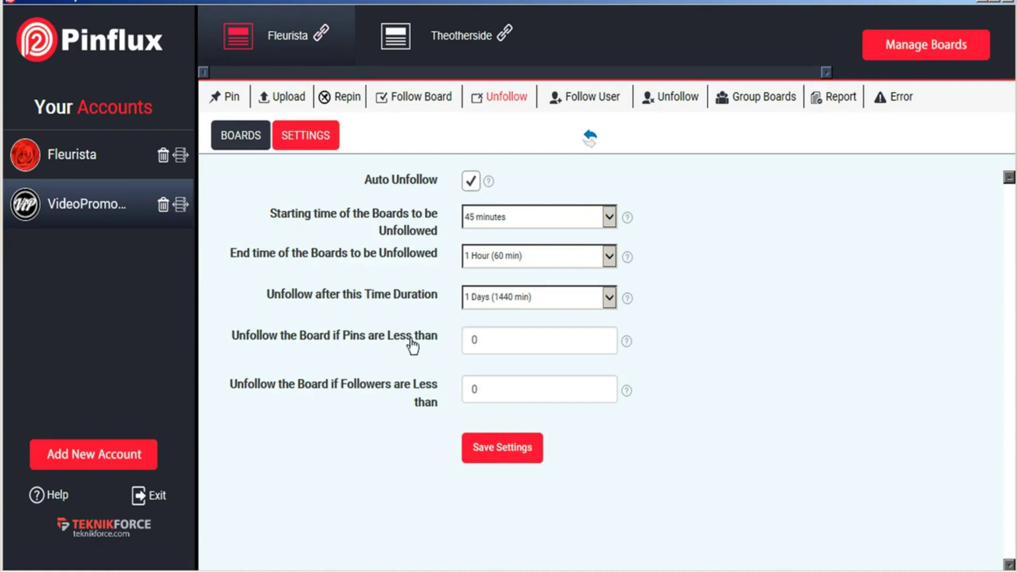
left_click(485, 341)
left_click_drag(486, 341, 452, 338)
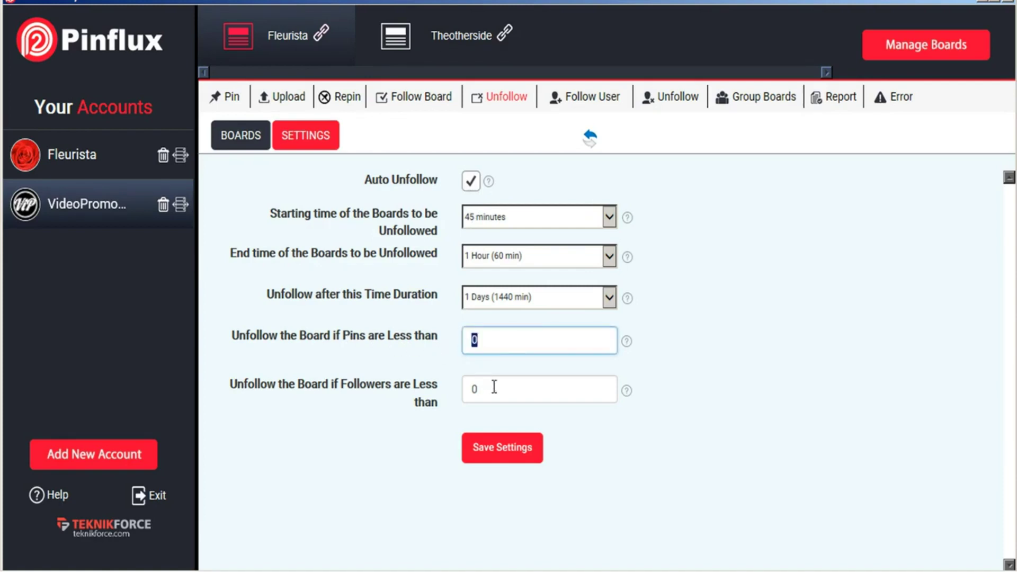
left_click_drag(507, 392, 448, 390)
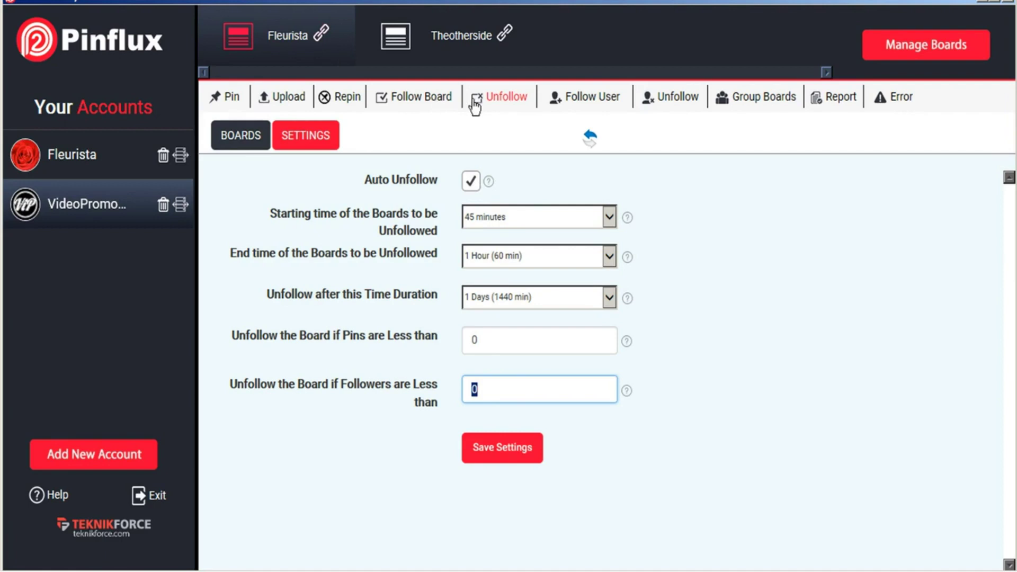
Step: Add the pasted keyword 'floral design' in the Follow User settings
left_click(599, 101)
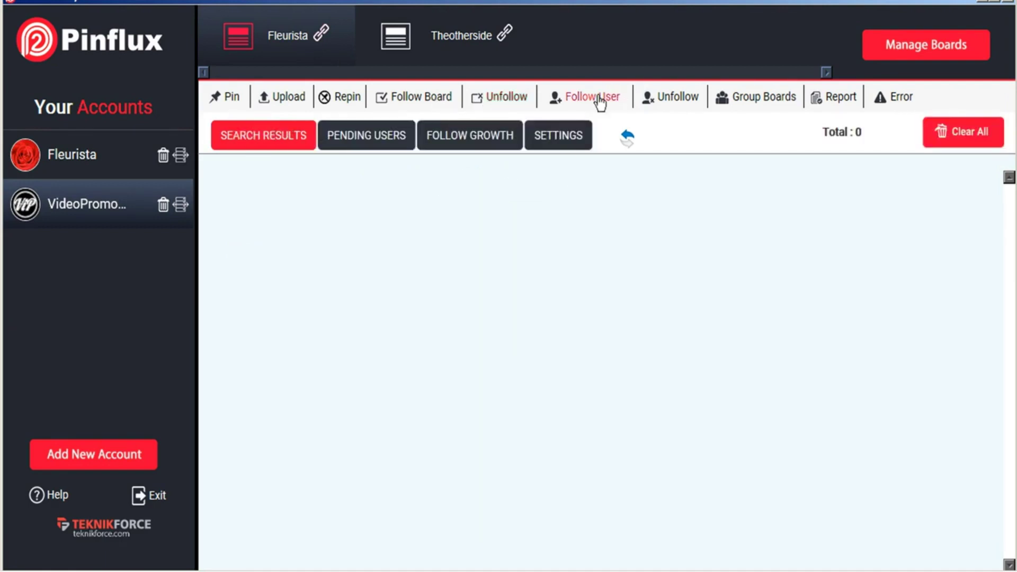
left_click(569, 136)
left_click(536, 335)
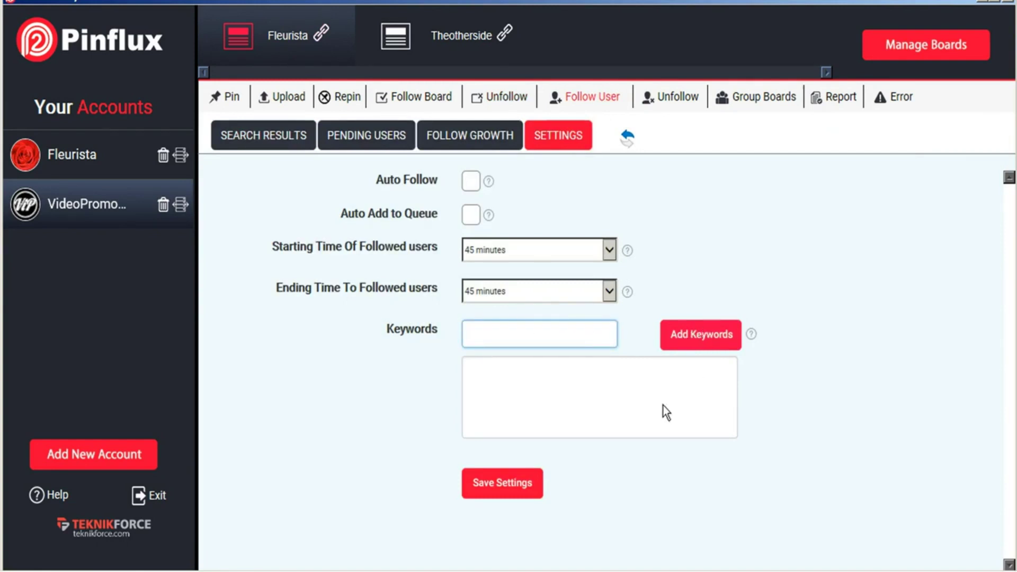
key("ctrl+v")
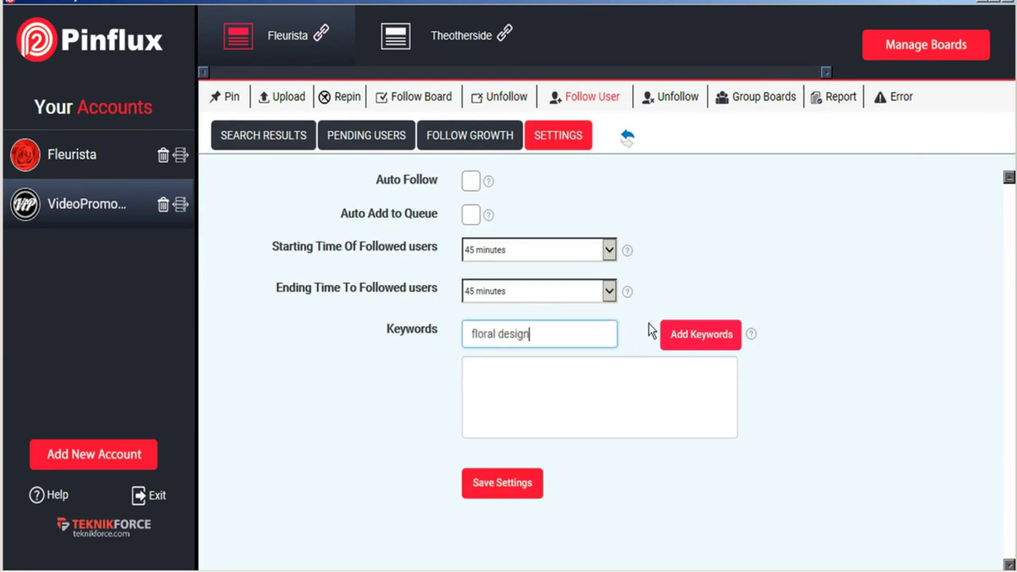
left_click(698, 337)
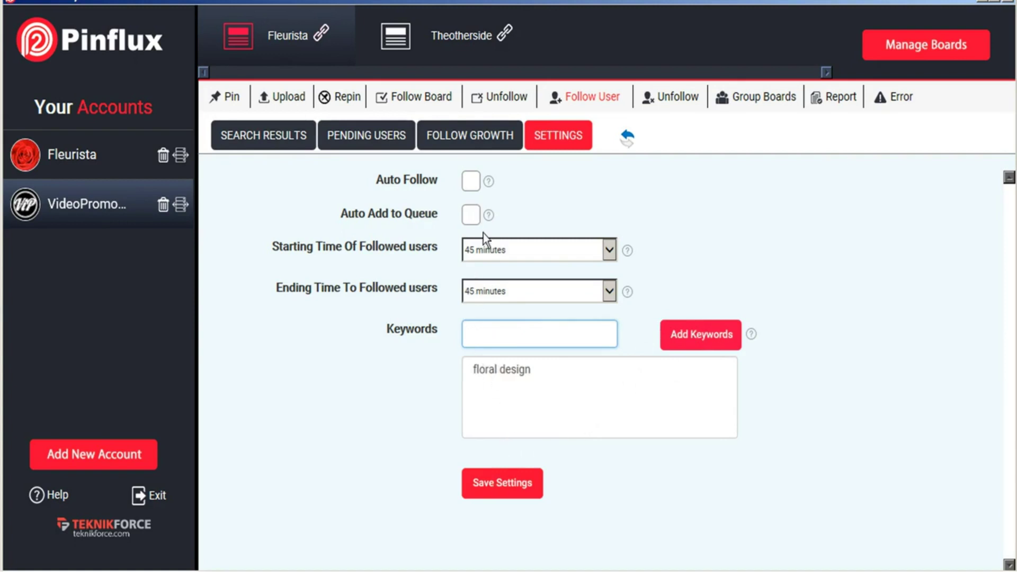
Step: Set the user-follow start time to 20 minutes and the end time to 1.5 hours, and save
left_click(503, 250)
left_click(497, 268)
left_click(497, 288)
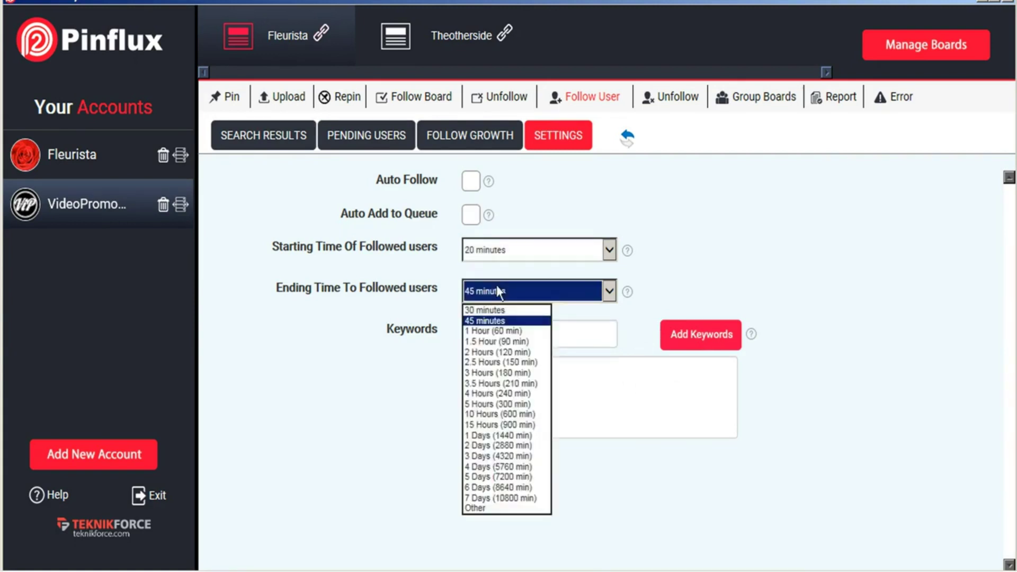
left_click(486, 342)
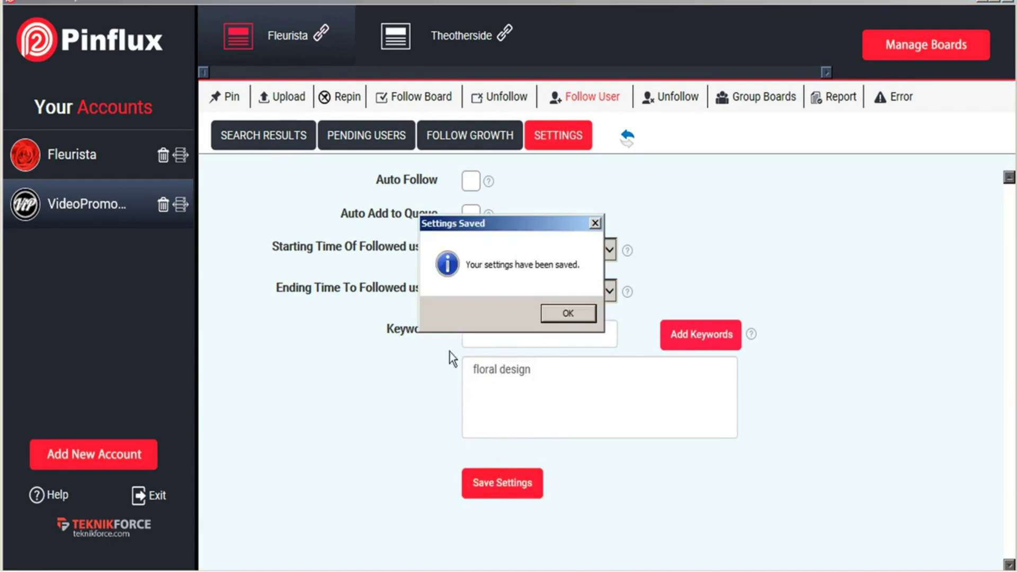
left_click(553, 313)
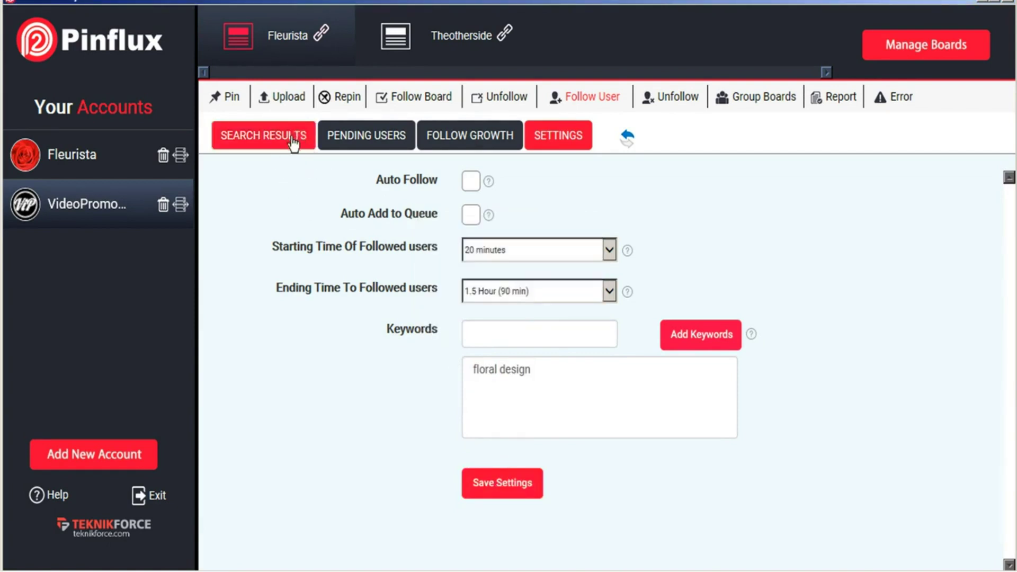
Step: Follow the users malleretdesigns and antheiafloral from the search results
left_click(293, 139)
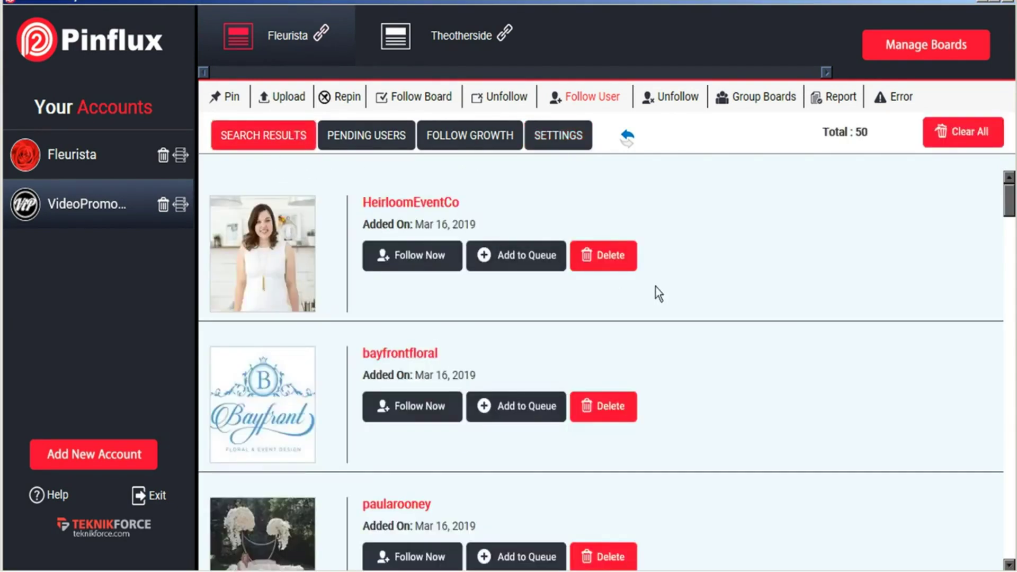
scroll(656, 287, "down", 3)
scroll(655, 287, "down", 10)
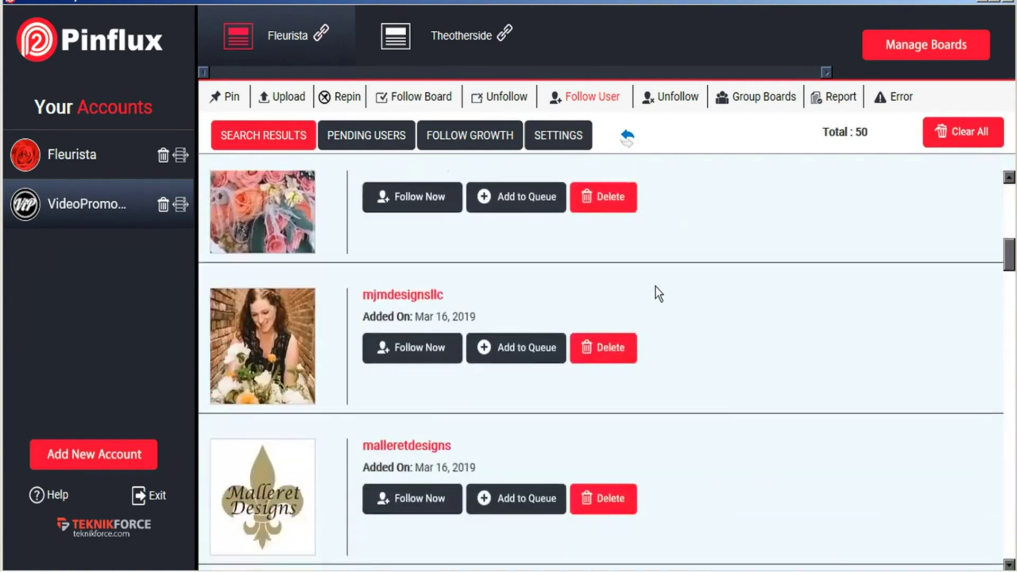
scroll(655, 287, "down", 2)
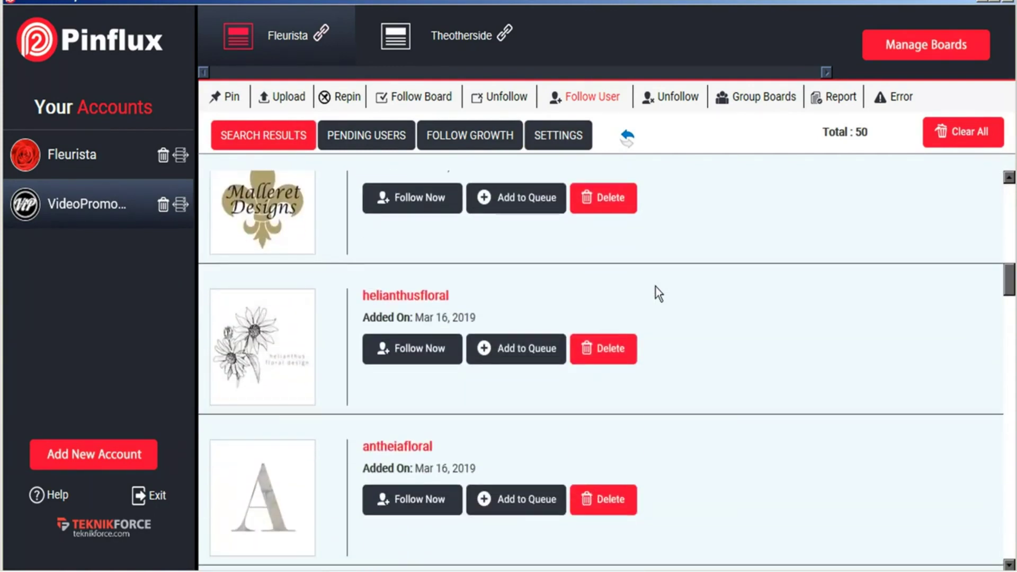
left_click(410, 203)
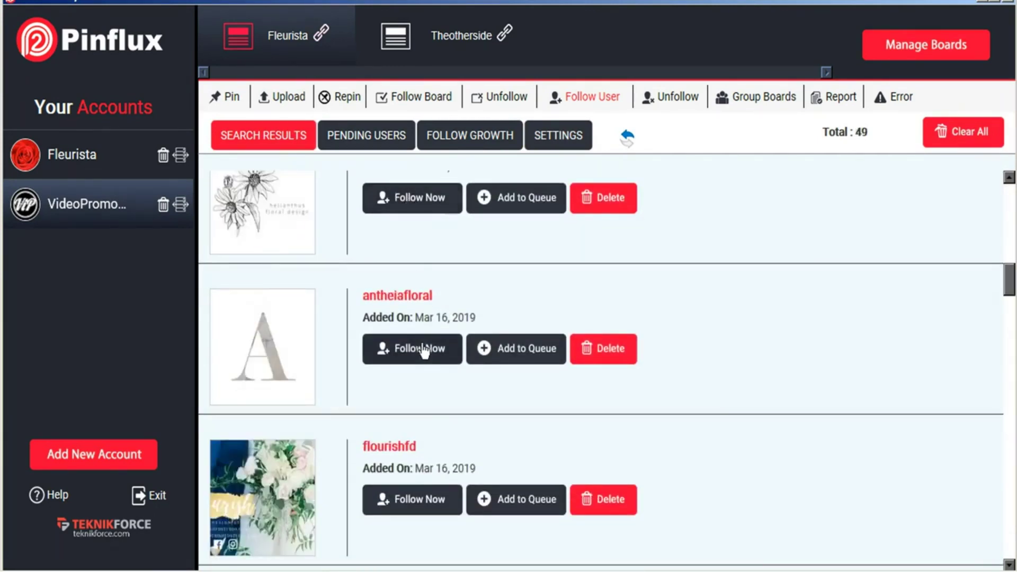
left_click(533, 355)
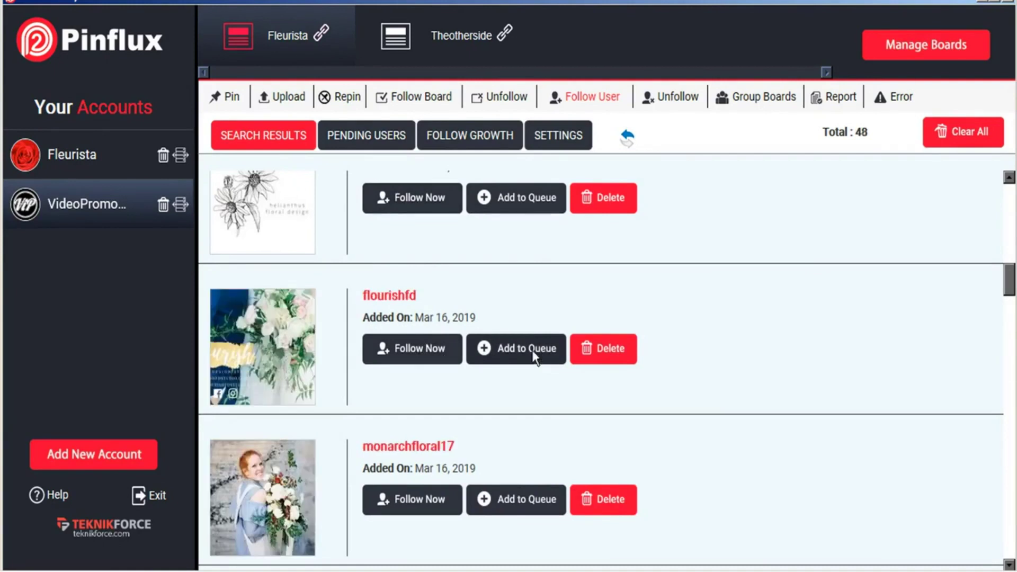
left_click(562, 141)
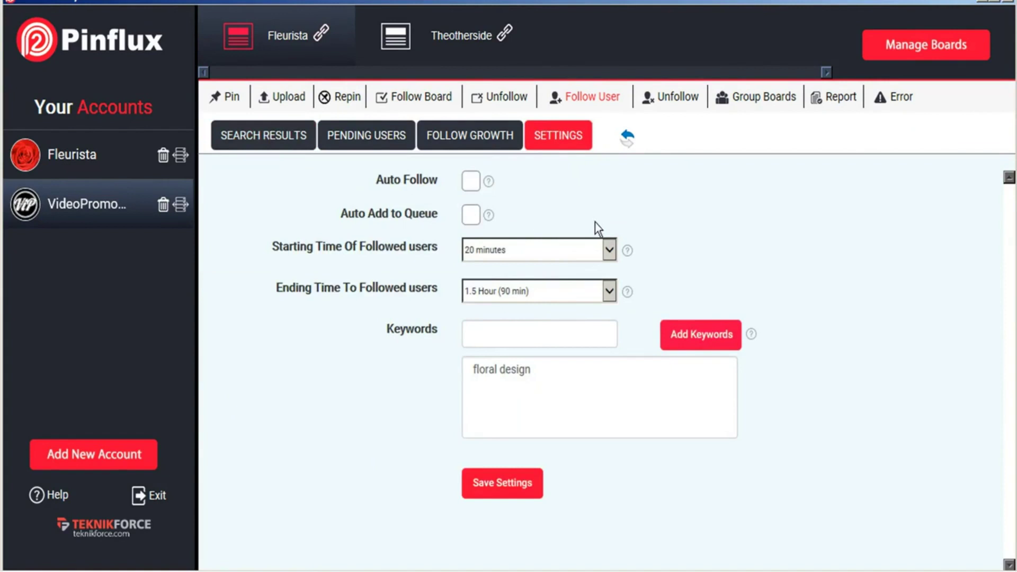
Step: Review the user-unfollow settings, with 45-minute start and end, and return to the empty users list
left_click(668, 99)
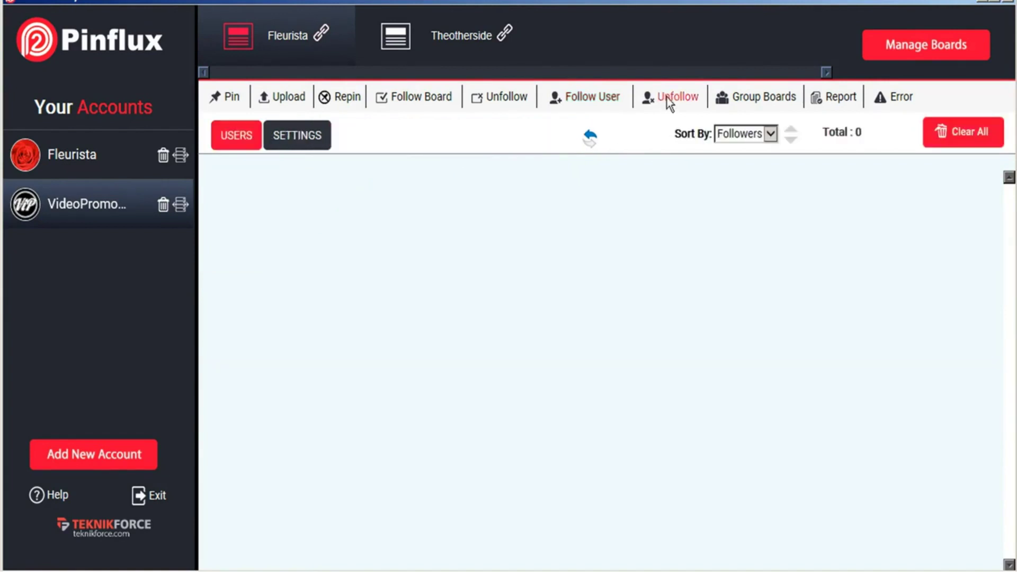
left_click(308, 134)
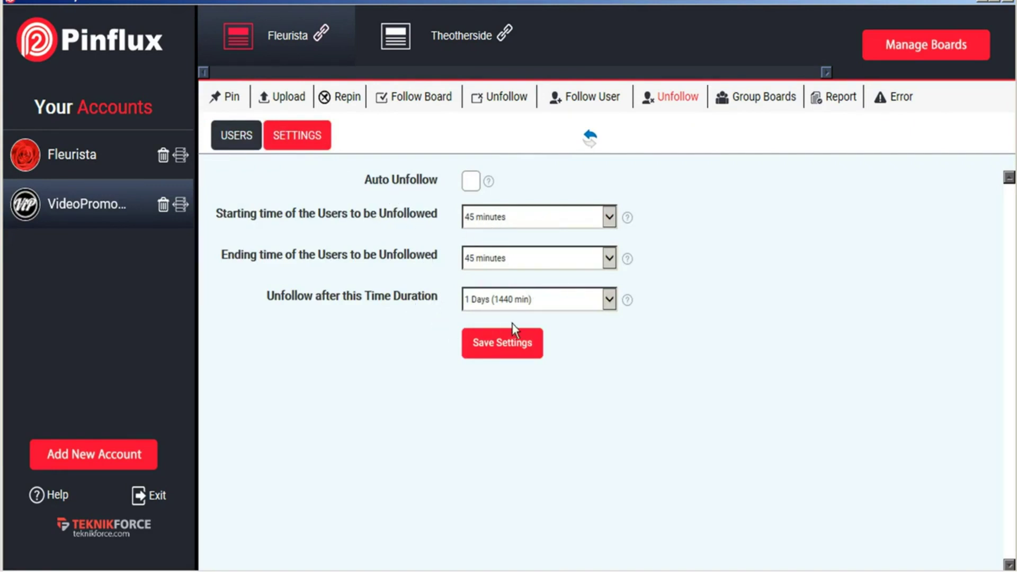
left_click(684, 104)
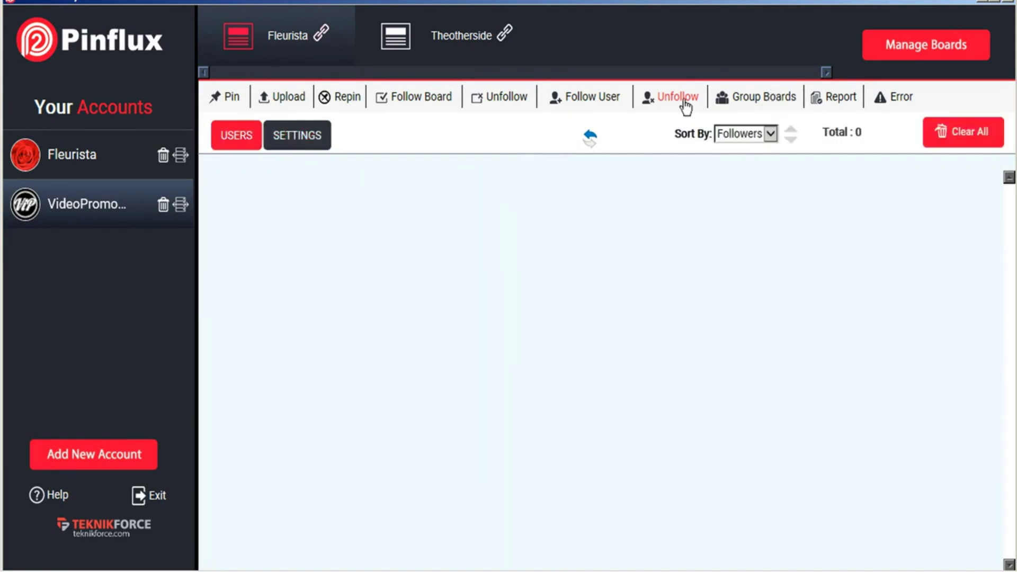
Step: Search group boards titled 'flowers' in All categories and browse the results, ascending by pins
left_click(777, 104)
type("flowers")
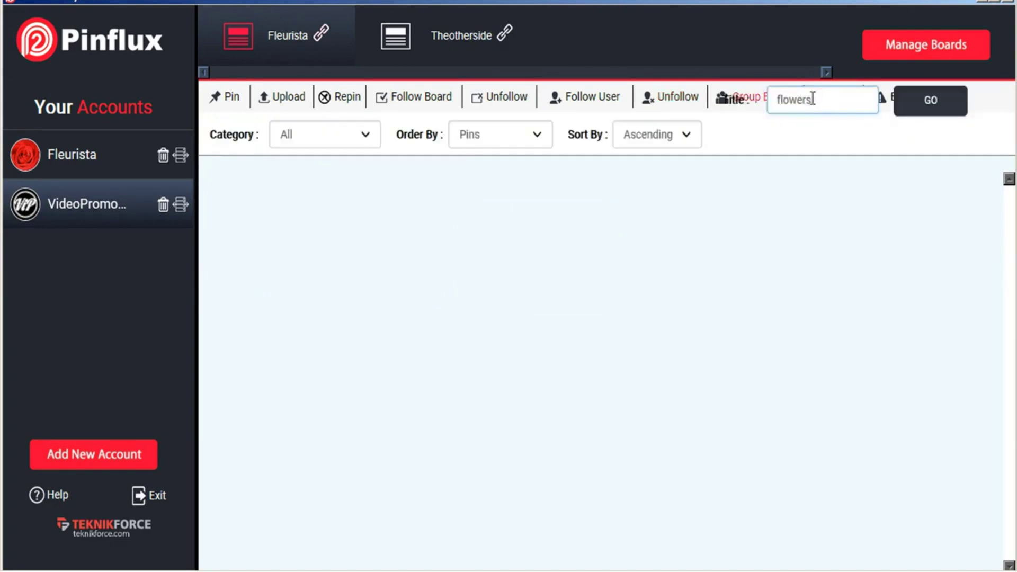
left_click(364, 134)
left_click(364, 135)
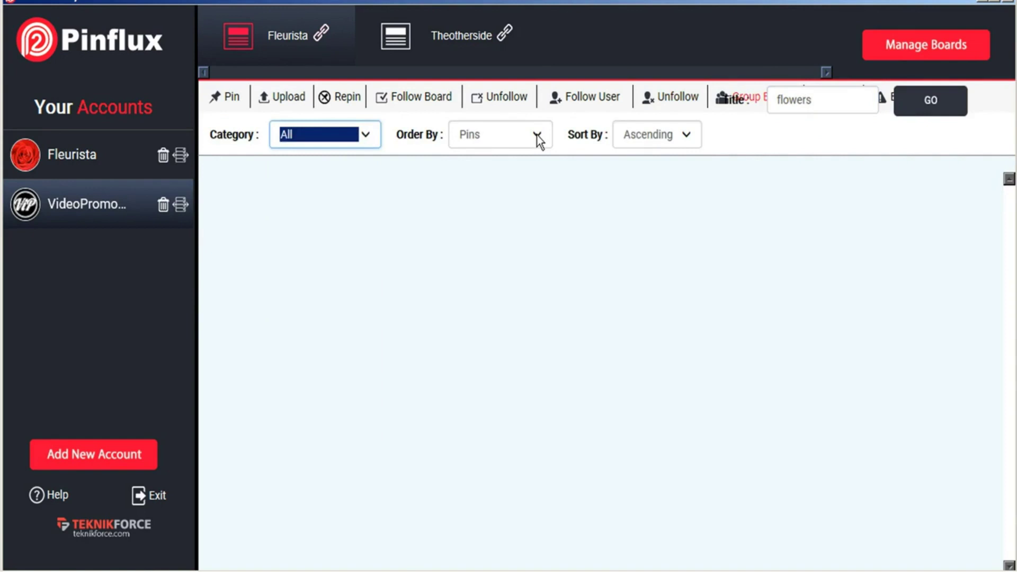
left_click(942, 105)
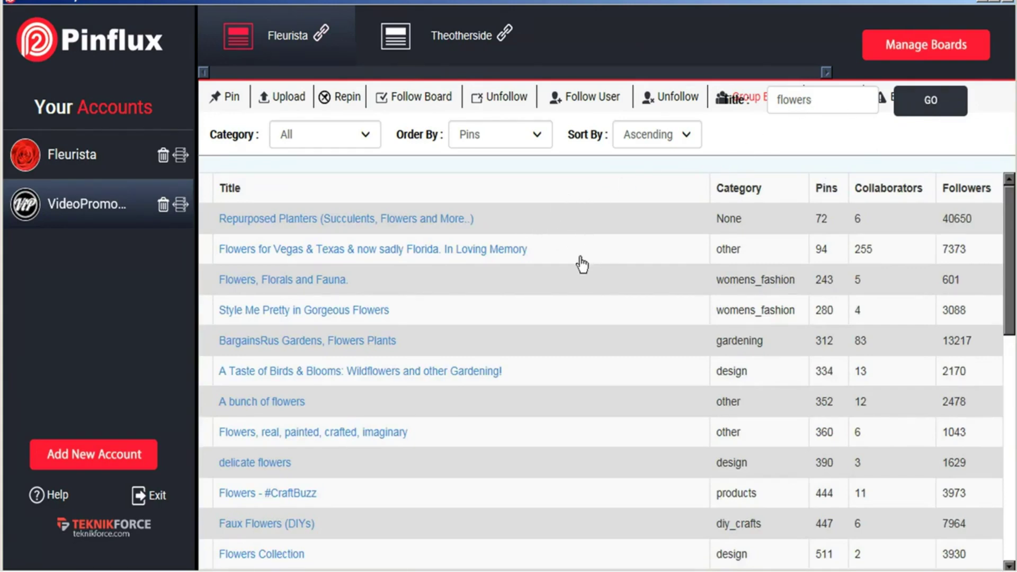
scroll(628, 207, "down", 5)
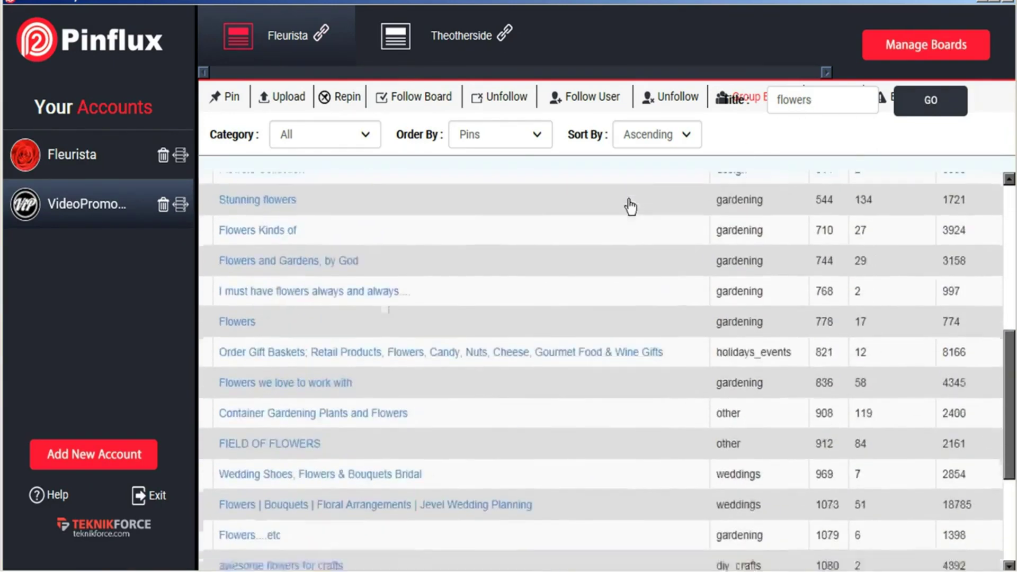
scroll(630, 207, "down", 2)
scroll(631, 206, "up", 8)
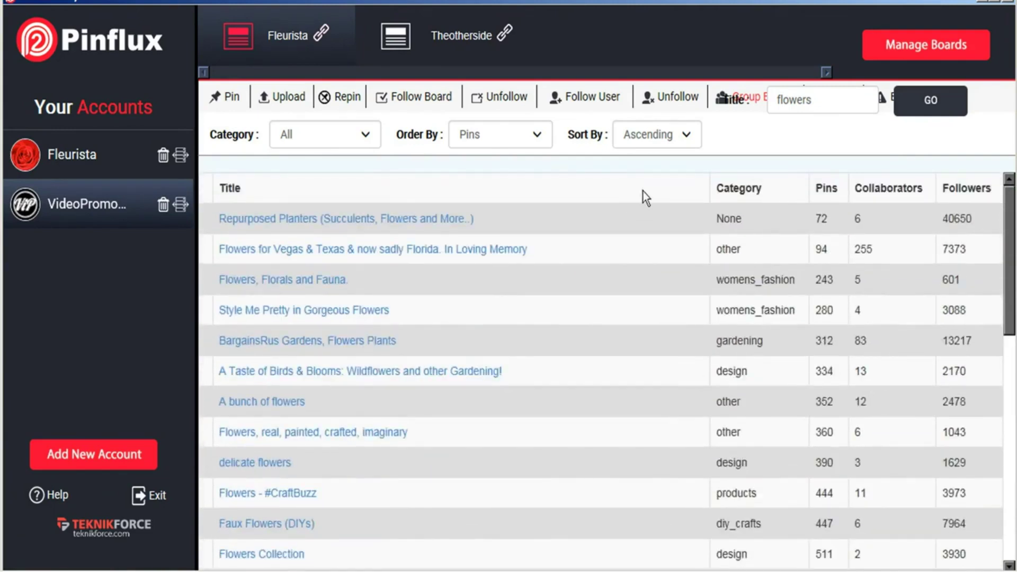